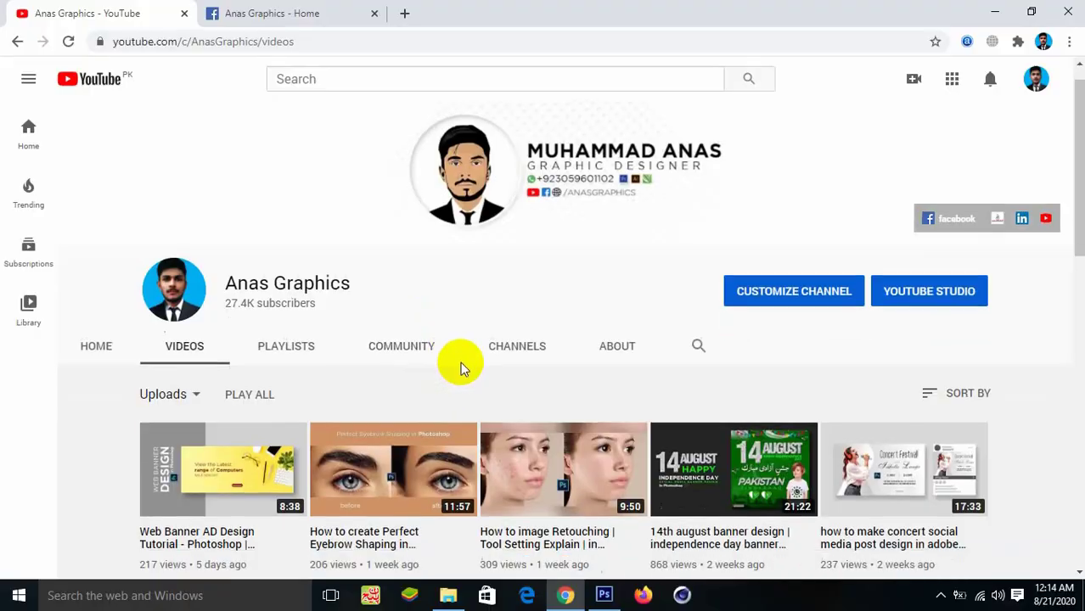
Go to the channel's Community tab and open the 'Upcoming Video On This Topic' tattoo post.
scroll(460, 368, "down", 1)
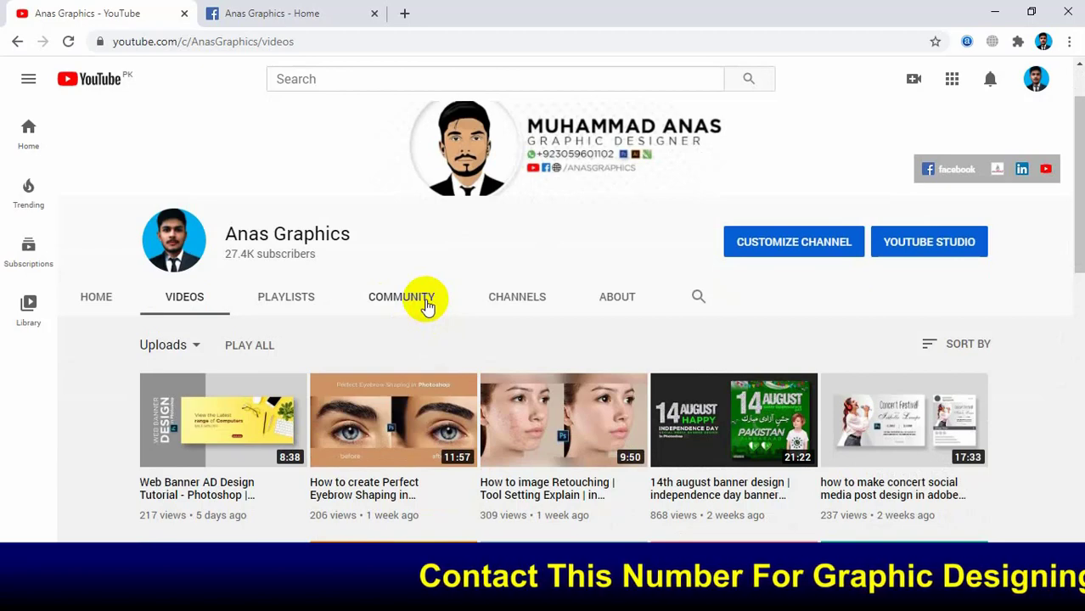
left_click(427, 306)
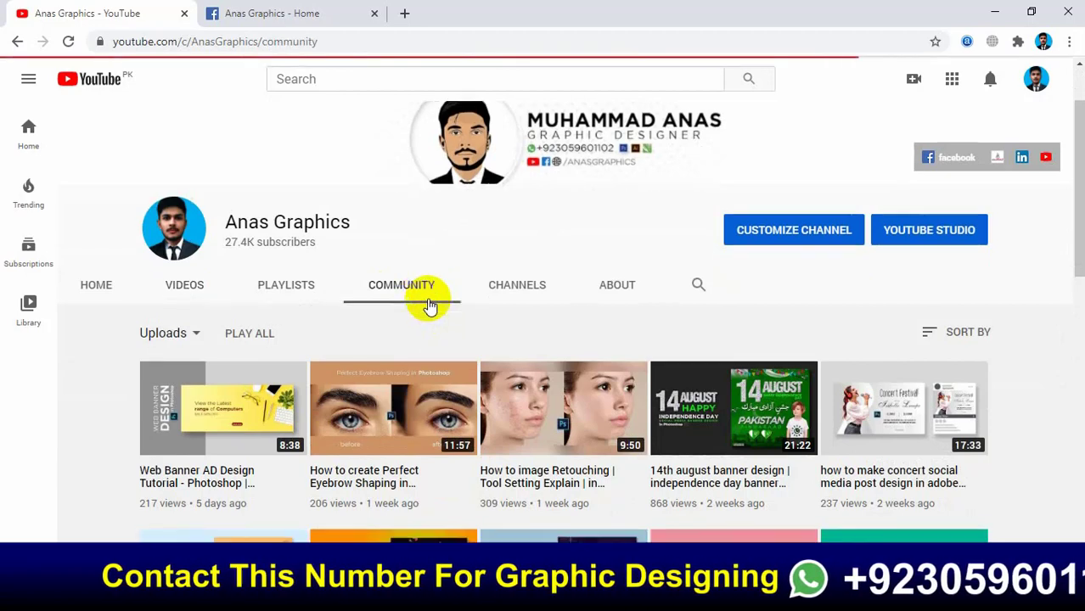
scroll(429, 298, "down", 1)
scroll(496, 307, "down", 1)
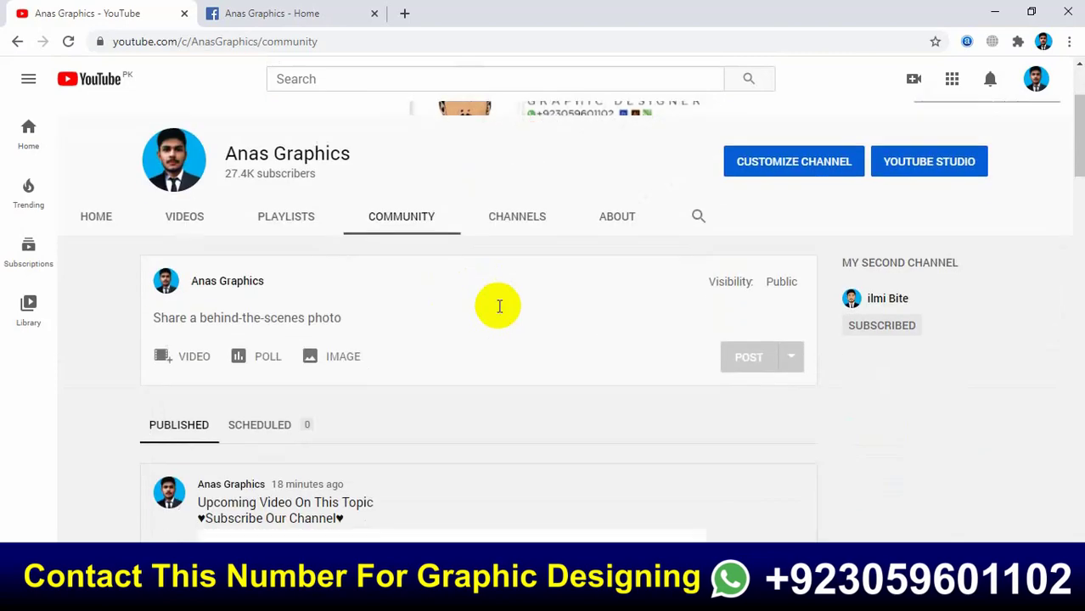
scroll(496, 303, "down", 1)
scroll(506, 303, "down", 2)
scroll(629, 293, "down", 2)
scroll(533, 364, "down", 1)
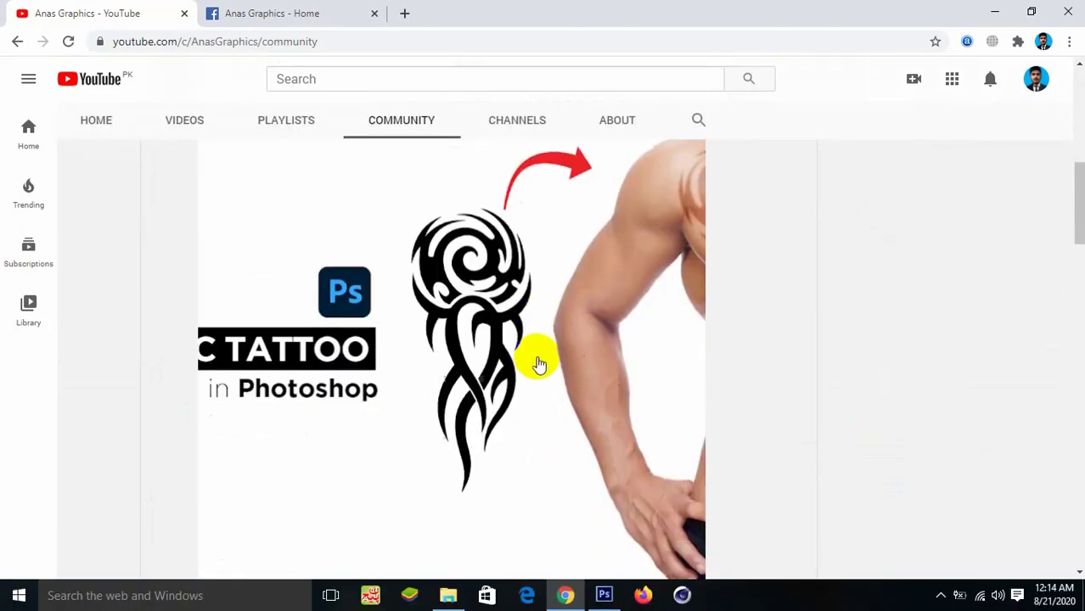
scroll(547, 286, "down", 2)
left_click(543, 252)
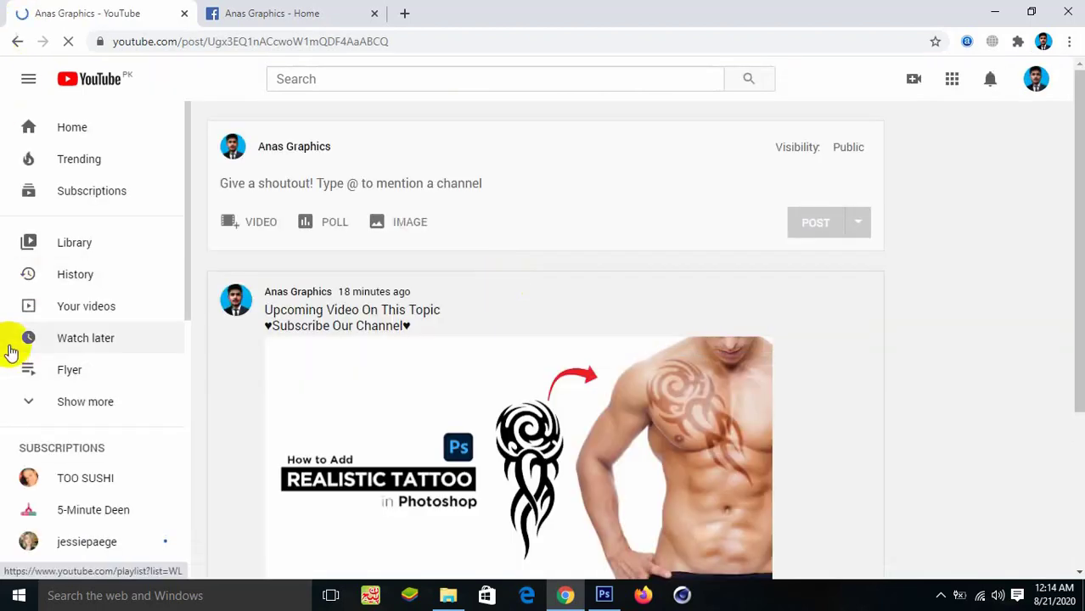
Open the 'How to Add Realistic Tattoo in Photoshop' thumbnail full-size in a new tab and view it.
scroll(527, 366, "down", 1)
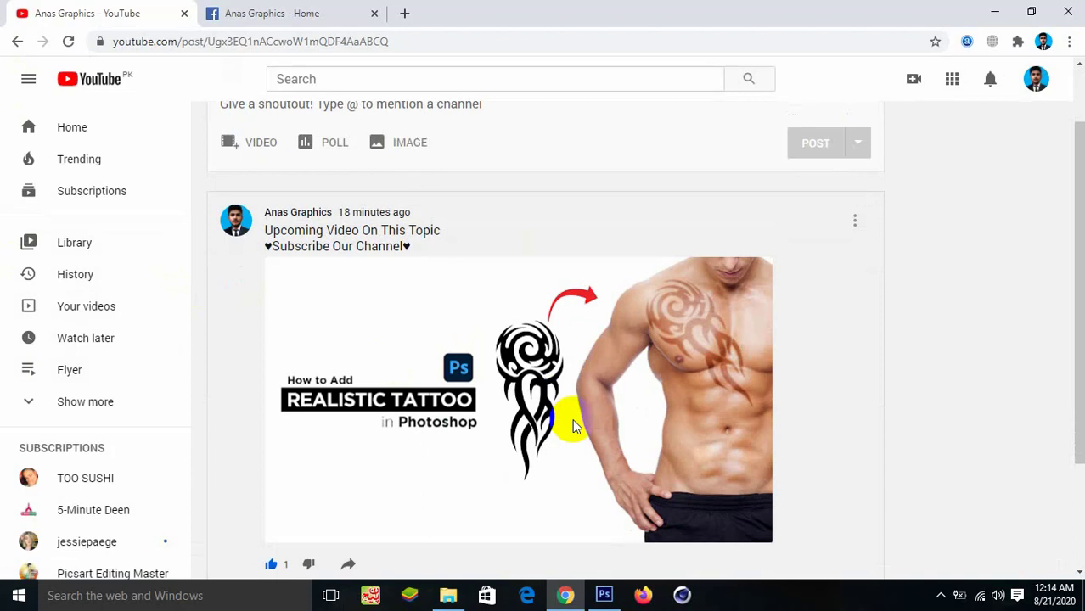
right_click(543, 347)
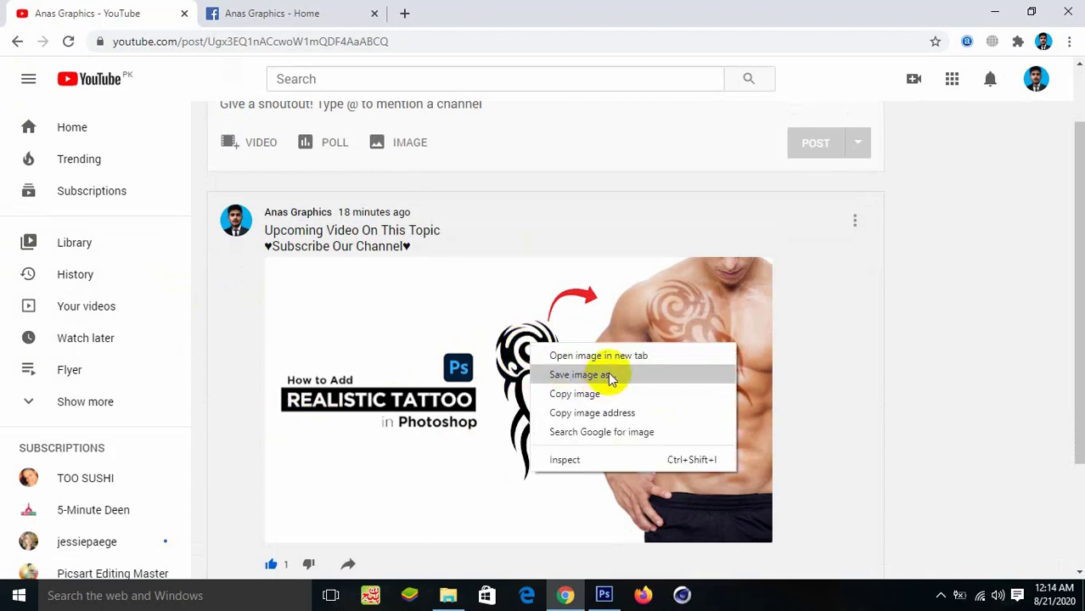
left_click(598, 355)
key("ctrl+Tab")
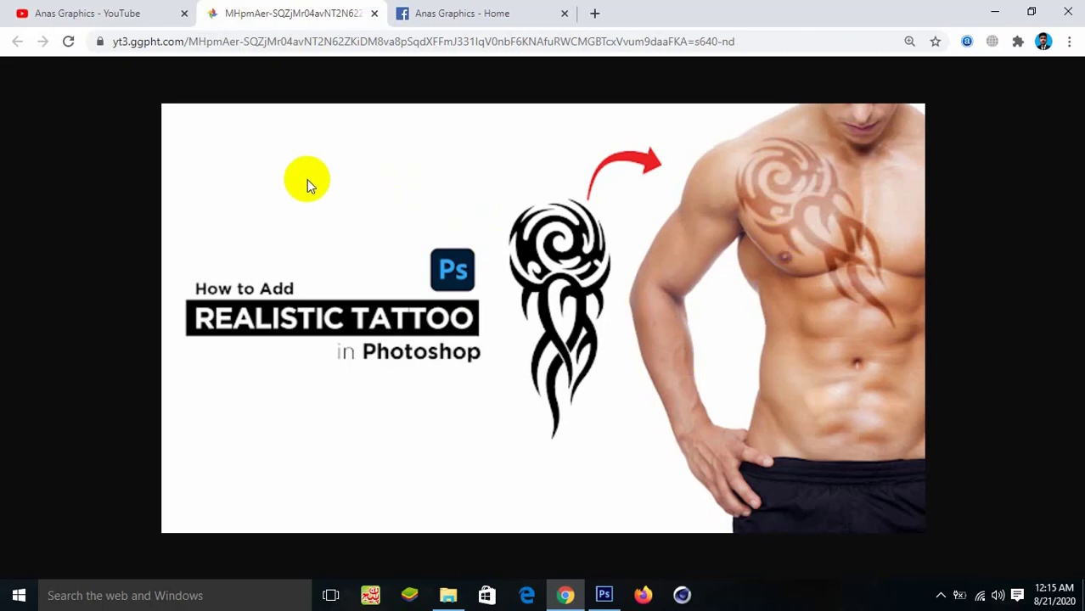
Return to the YouTube channel's main page and close the full-size image tab.
left_click(119, 12)
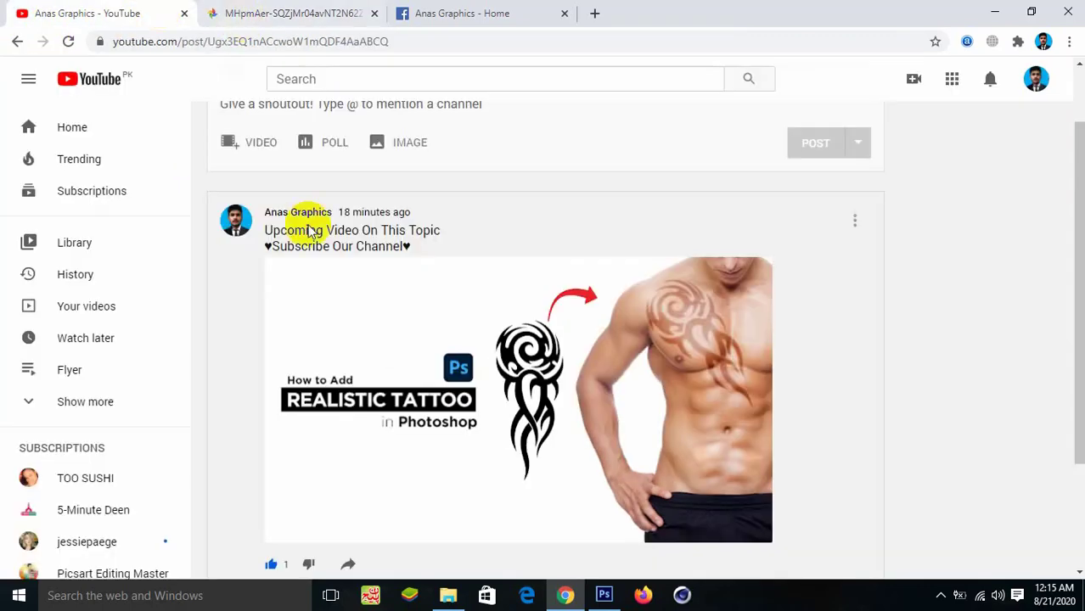
scroll(311, 246, "up", 1)
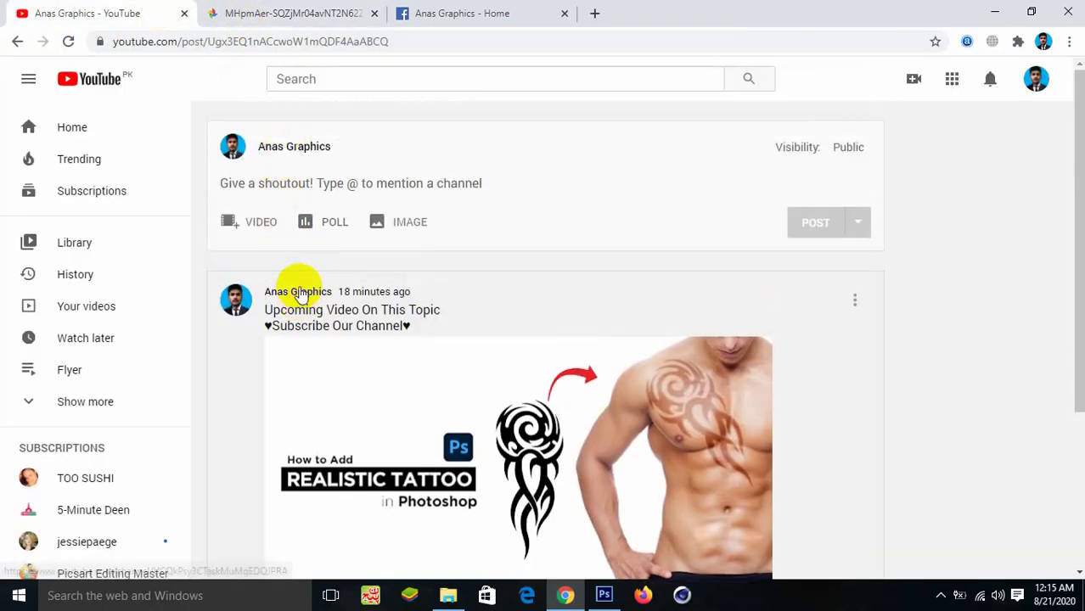
left_click(300, 292)
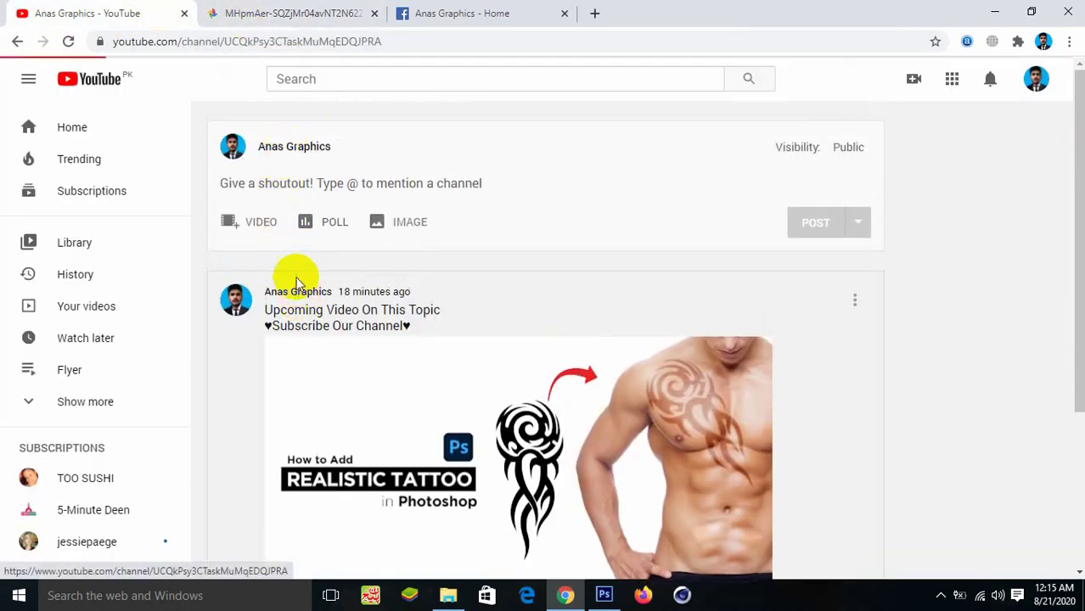
left_click(374, 13)
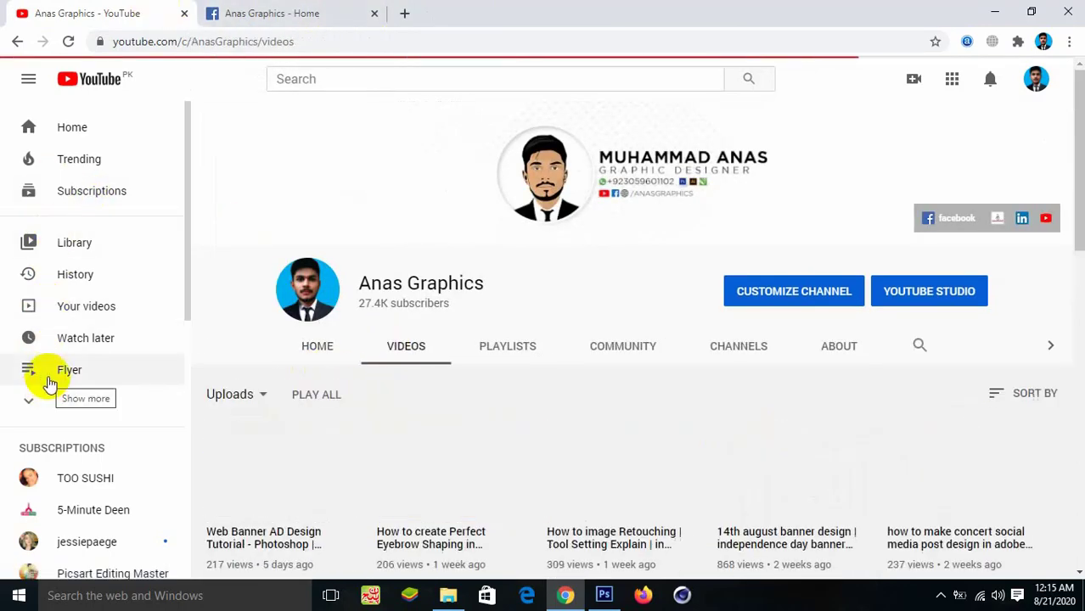
Collapse the YouTube side navigation to icons only on the Videos page.
scroll(94, 361, "down", 1)
scroll(76, 361, "up", 1)
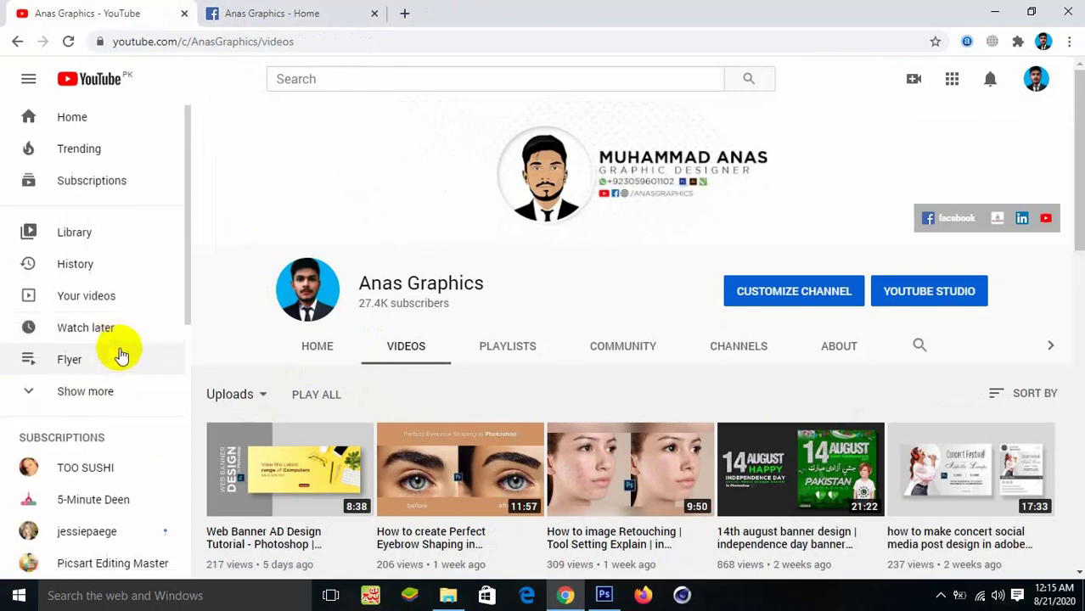
scroll(128, 340, "up", 1)
left_click(28, 79)
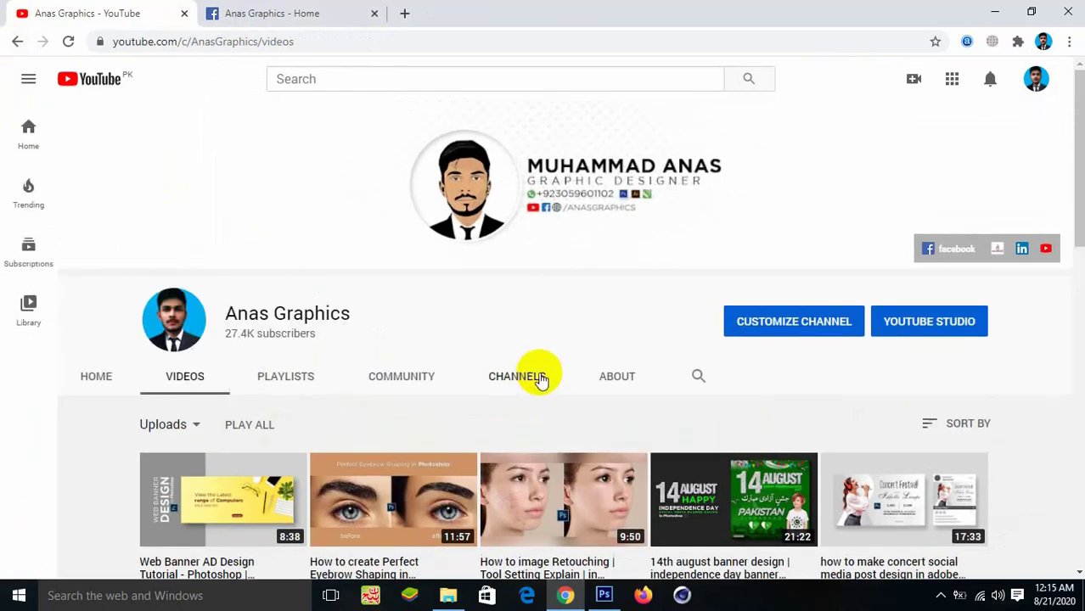
scroll(540, 380, "down", 1)
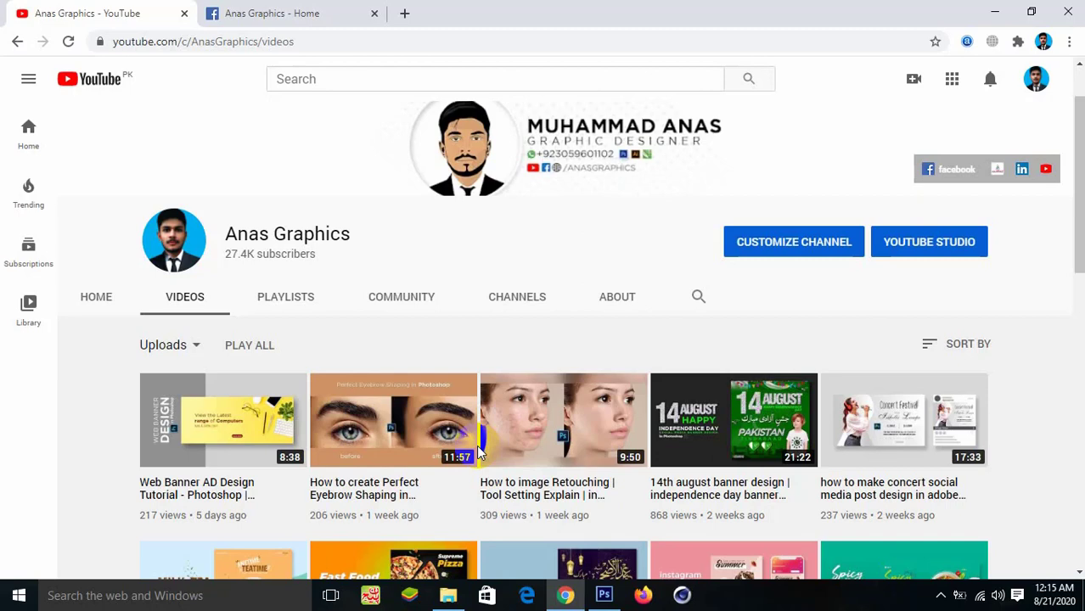
Scroll through the channel's Facebook page, then go back to the YouTube Videos tab.
left_click(305, 10)
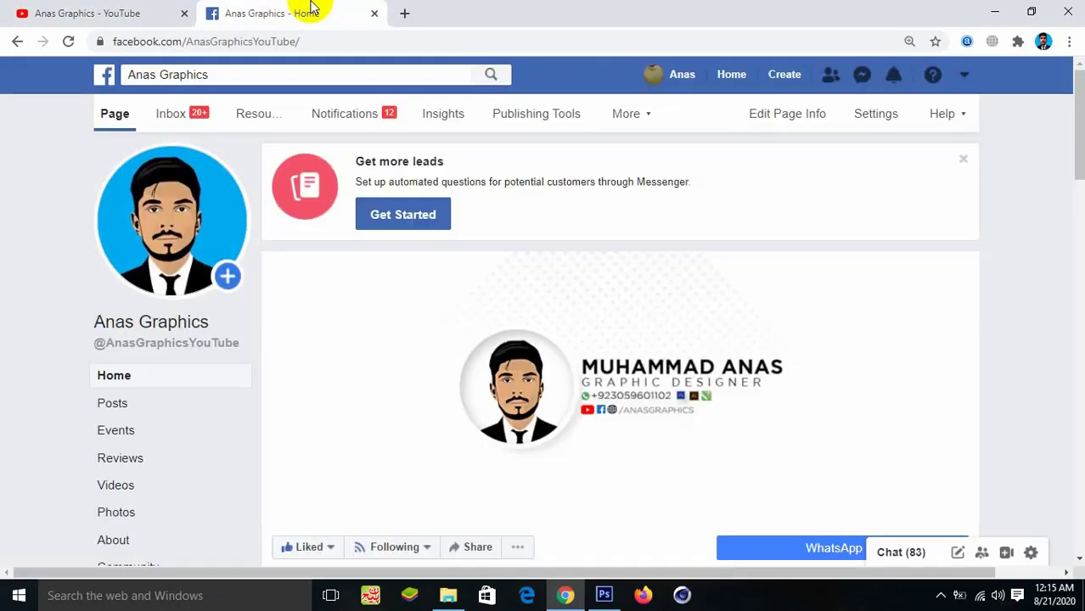
scroll(420, 232, "down", 2)
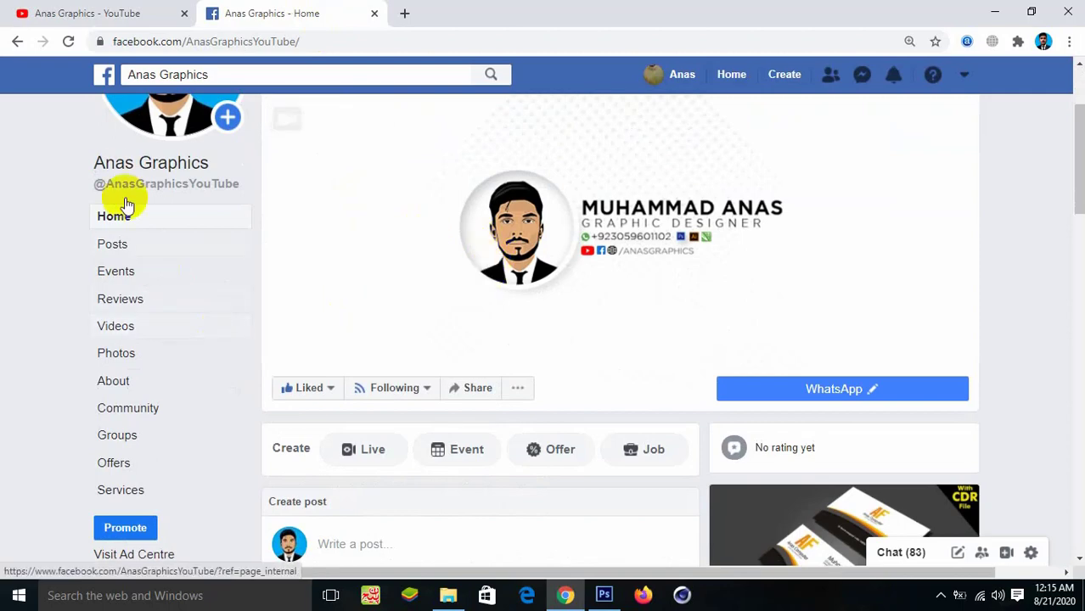
scroll(350, 252, "down", 1)
scroll(349, 253, "down", 3)
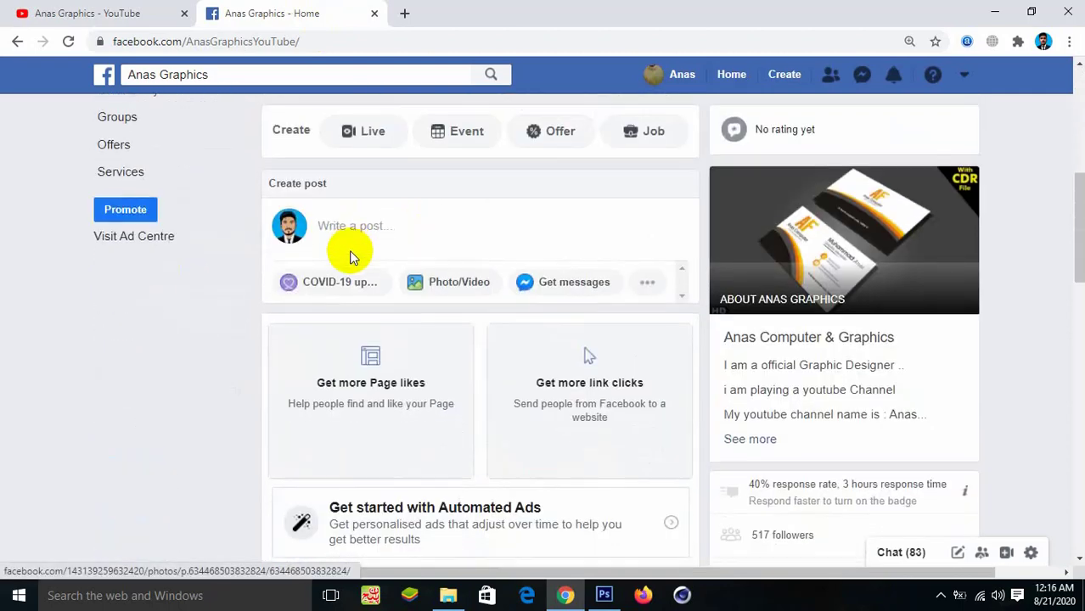
scroll(427, 325, "up", 5)
left_click(136, 12)
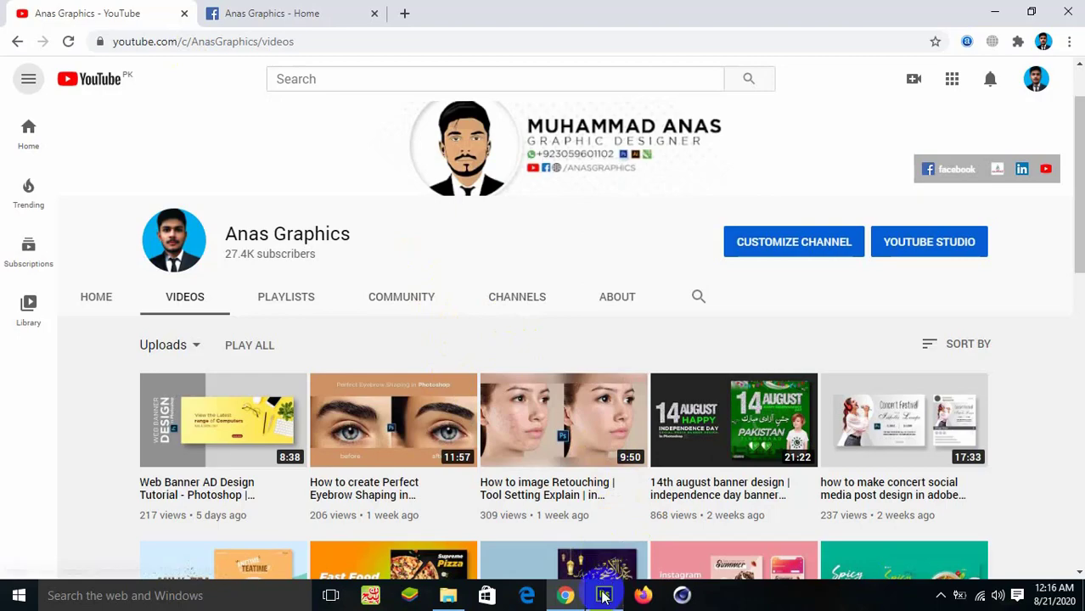
Bring up Photoshop, open the Ingredients folder, and select Body.jpg, then Desing.png.
left_click(604, 597)
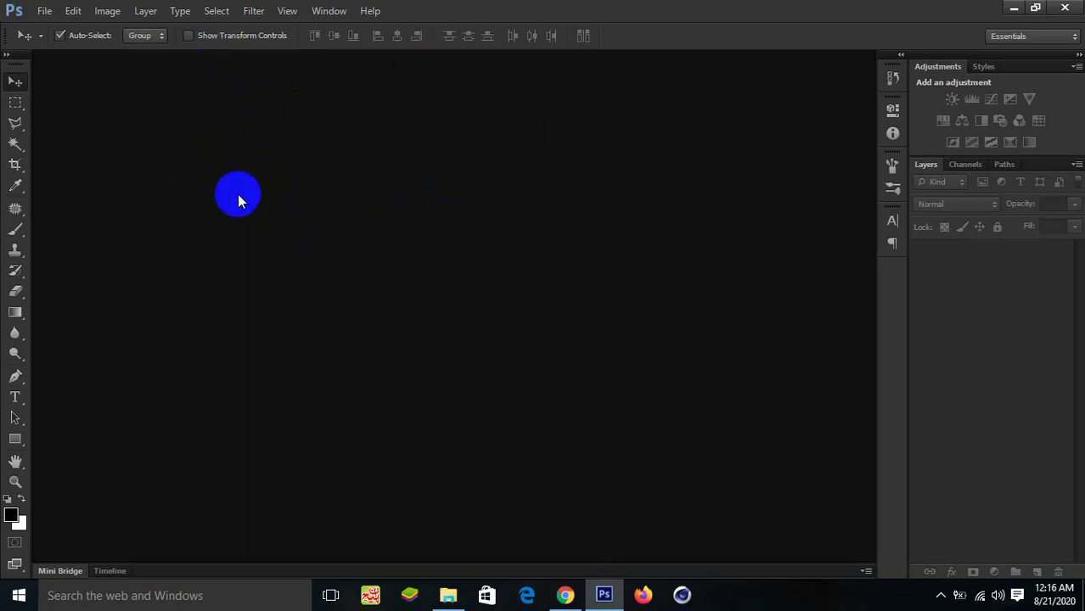
left_click(443, 583)
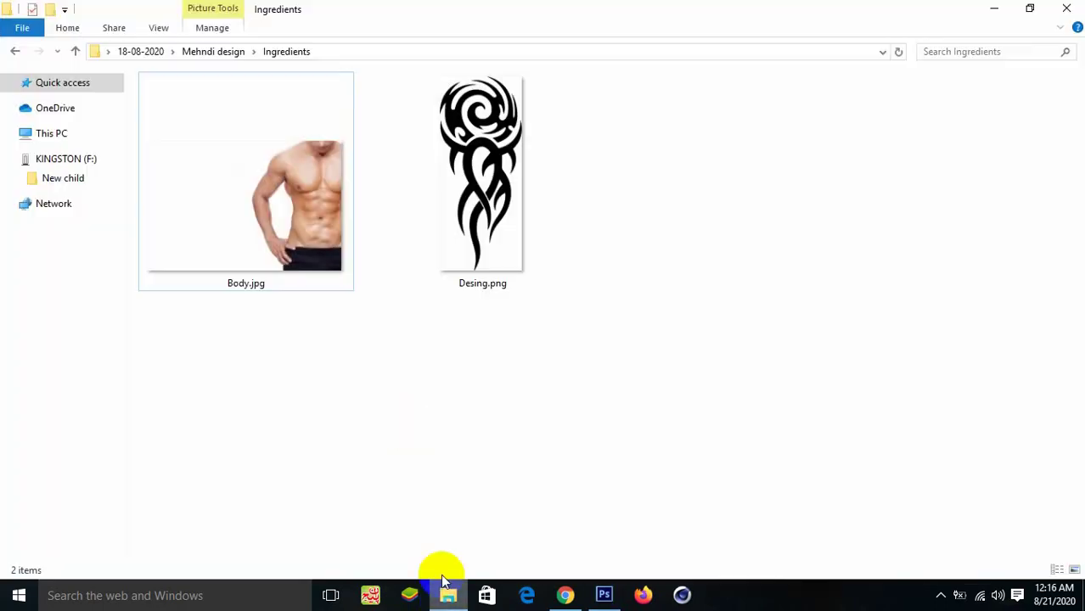
left_click(291, 206)
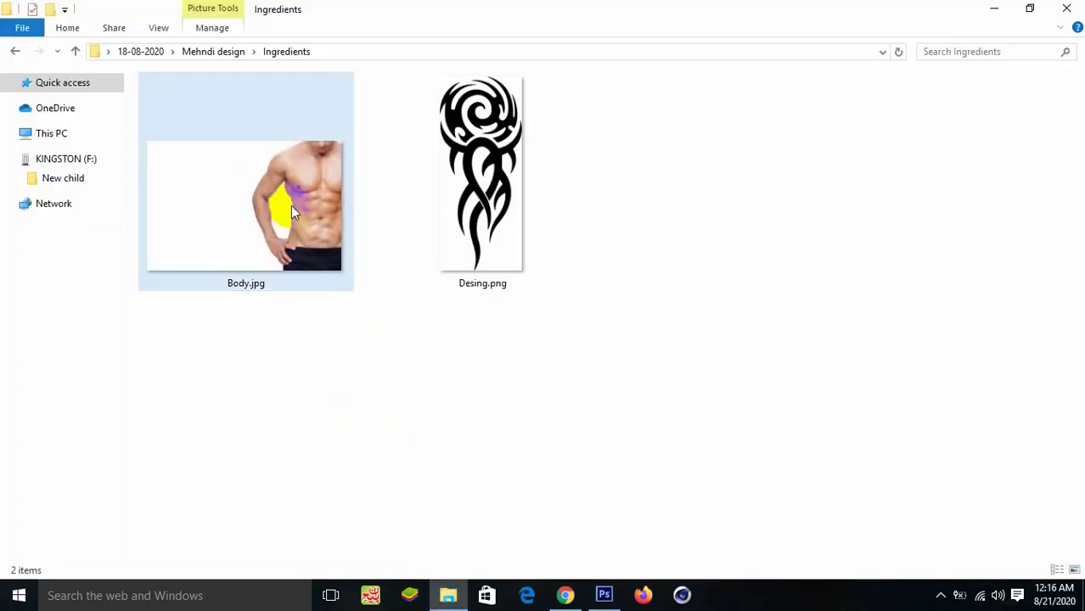
left_click(329, 382)
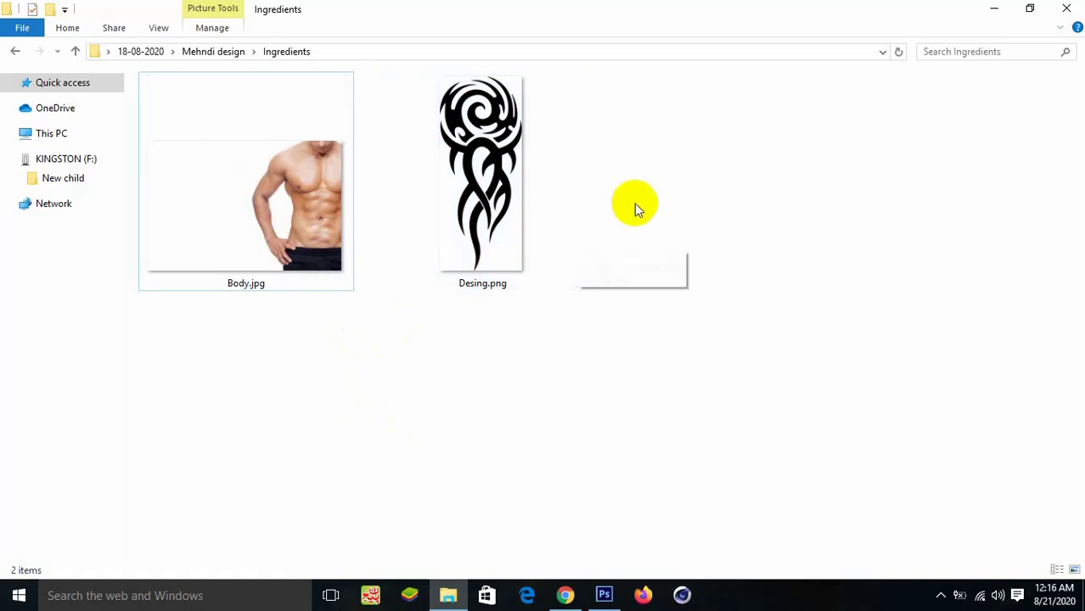
left_click(468, 223)
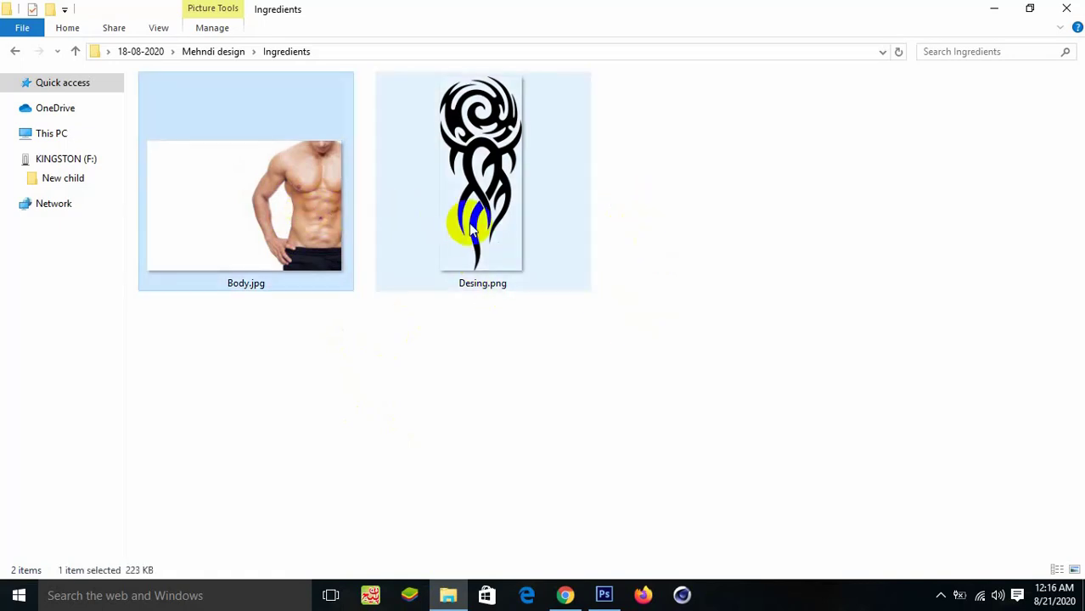
Point out Body.jpg and Desing.png in the Ingredients folder in turn.
left_click(218, 222)
left_click(459, 234)
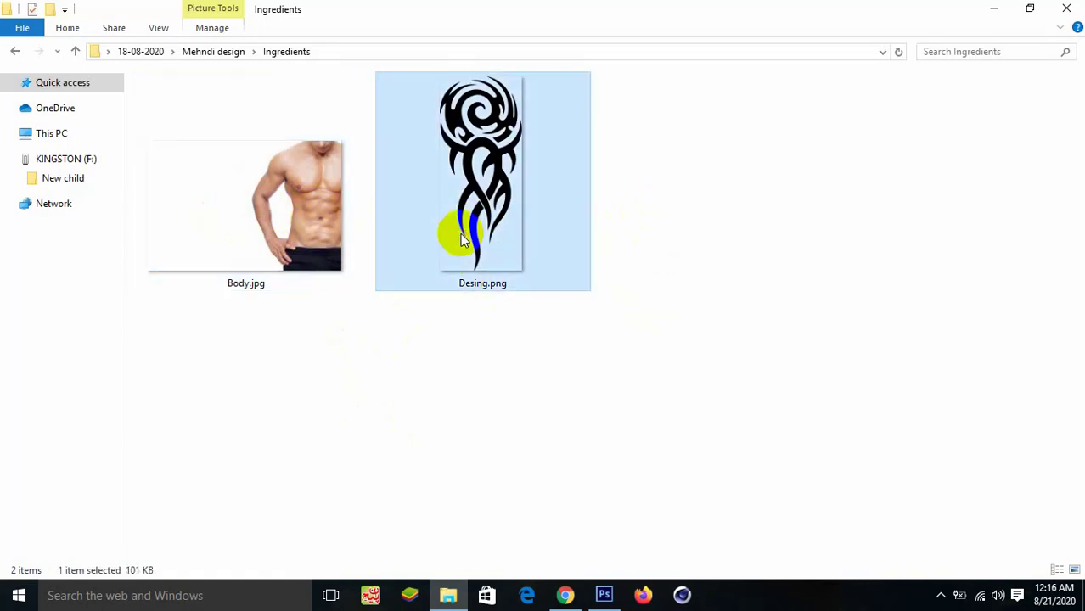
left_click(268, 234)
left_click(289, 229)
left_click(394, 224)
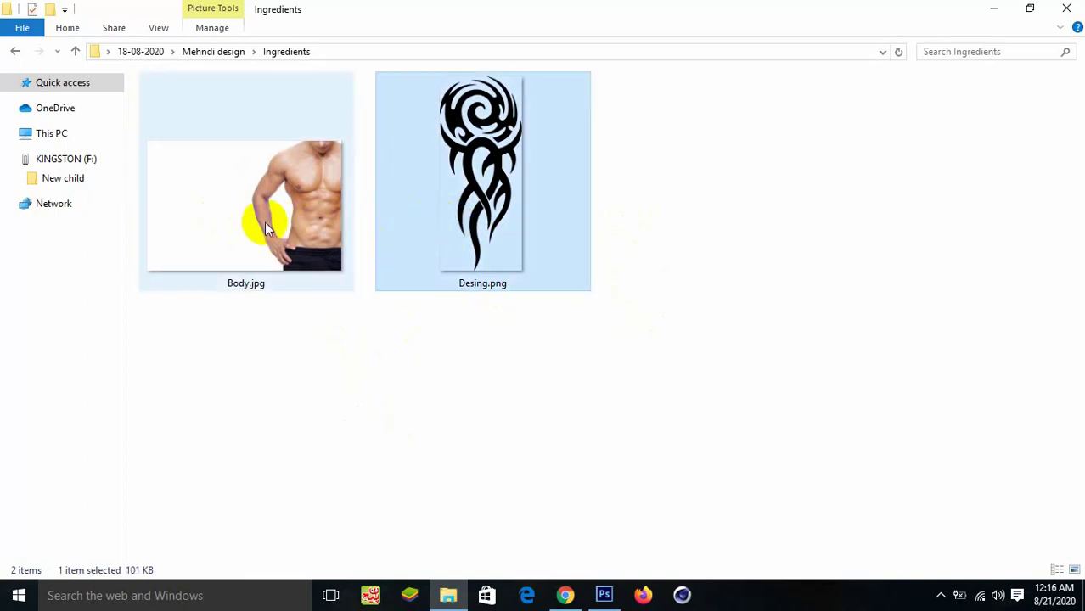
left_click(285, 224)
left_click(431, 223)
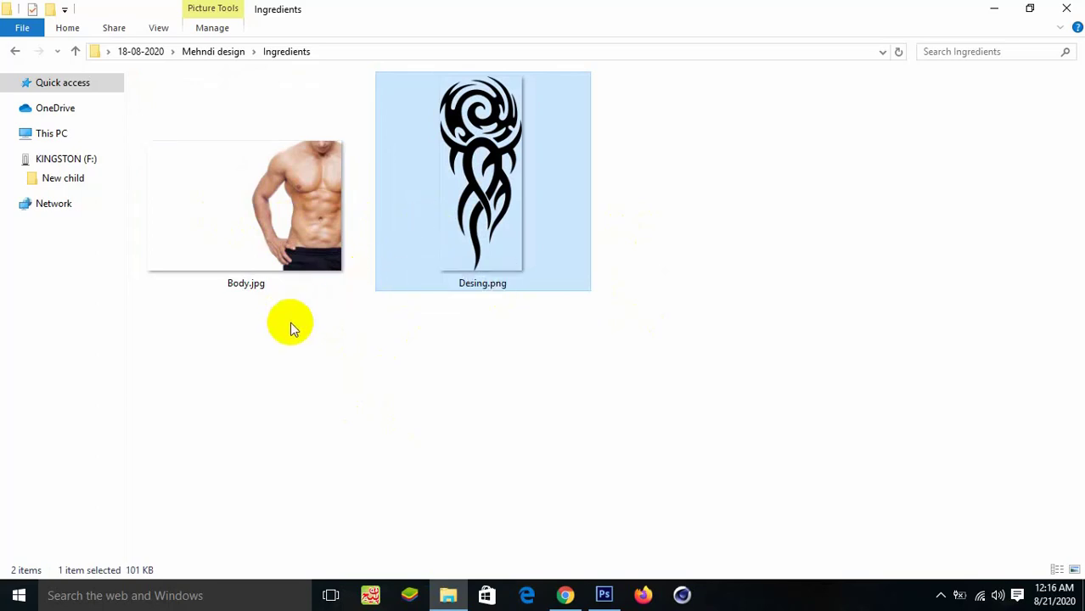
Select Body.jpg and Desing.png together and drag them into Photoshop to open.
left_click(291, 213)
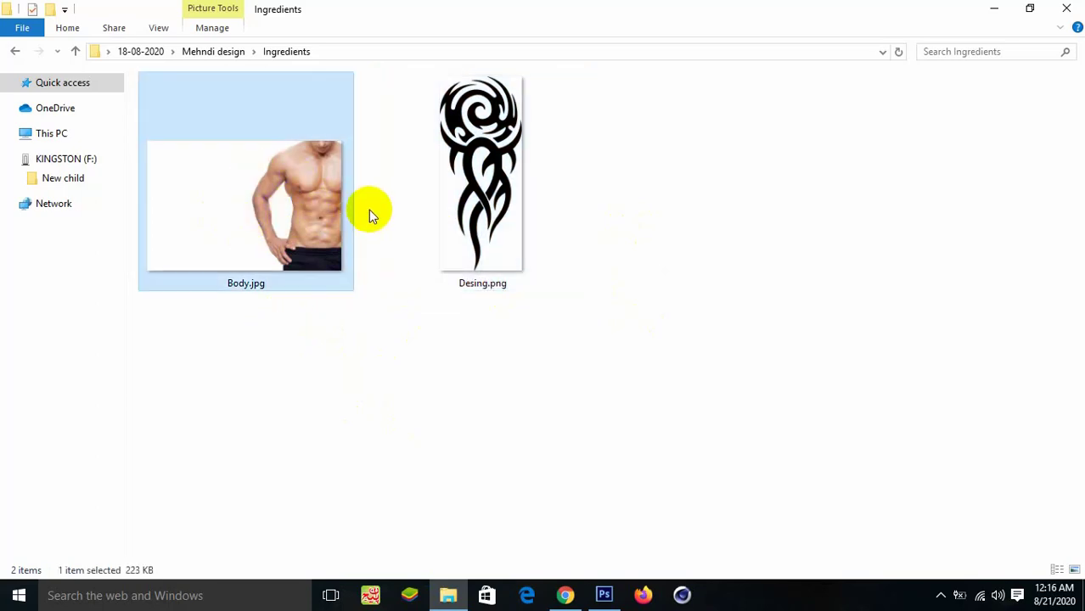
left_click(465, 170)
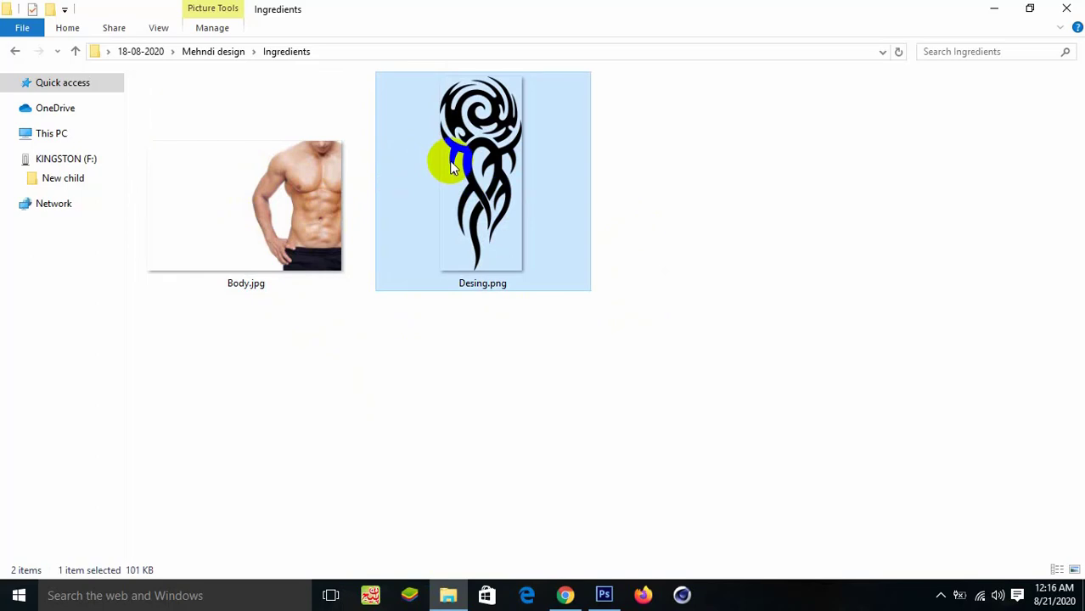
left_click(635, 350)
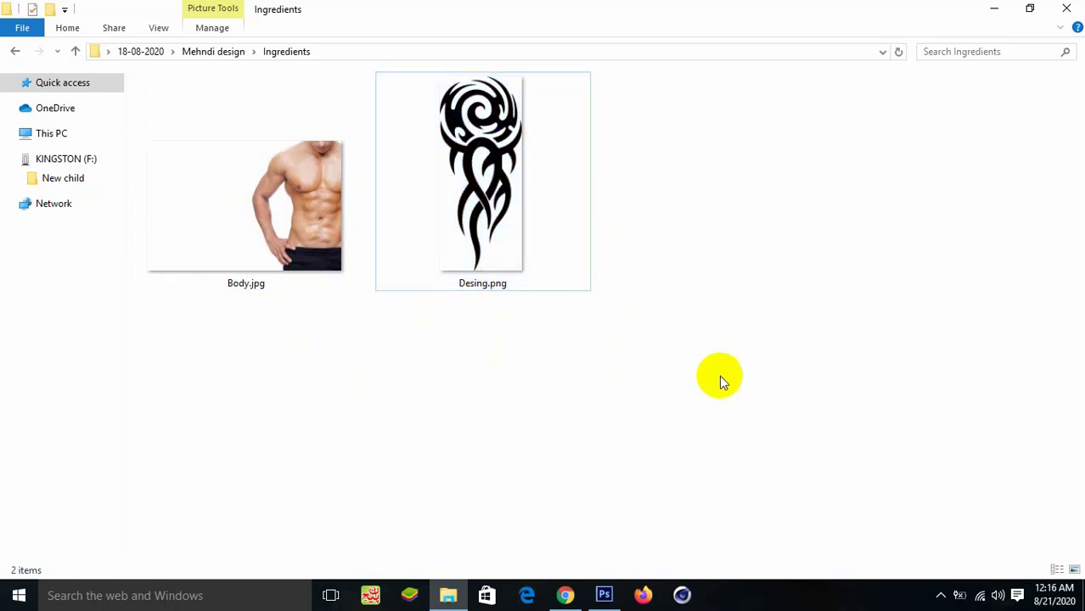
left_click_drag(732, 379, 161, 154)
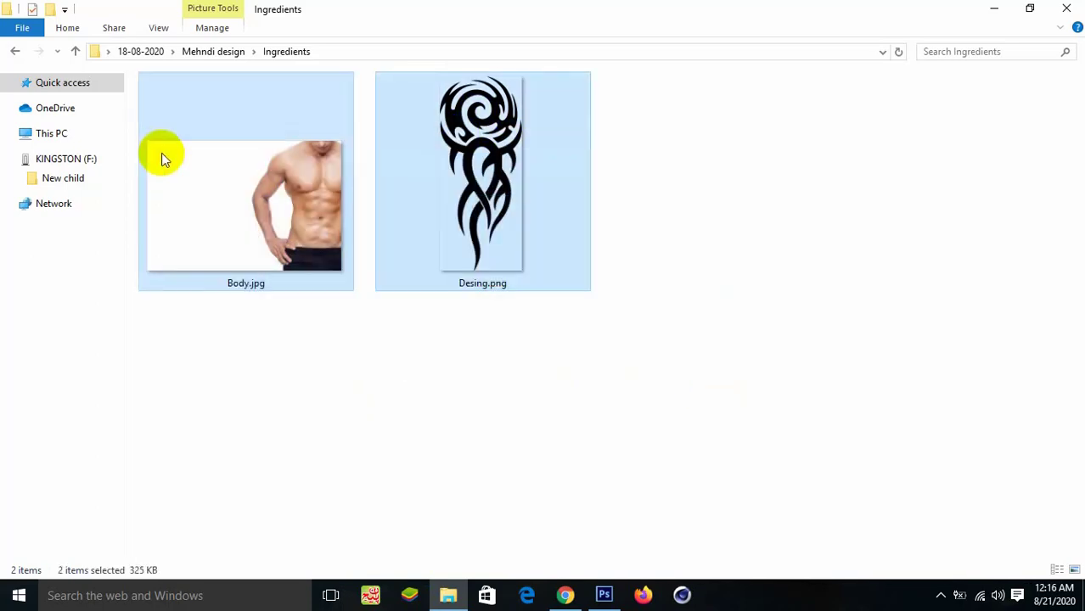
left_click_drag(237, 155, 459, 355)
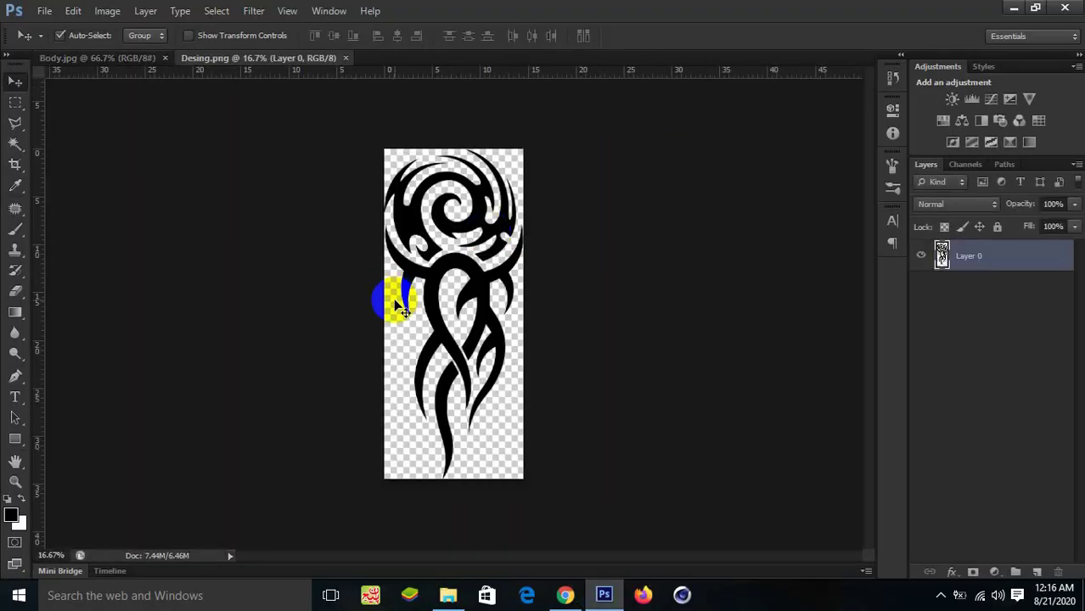
Switch back and forth between the Body.jpg and Desing.png documents.
left_click(121, 58)
left_click(218, 60)
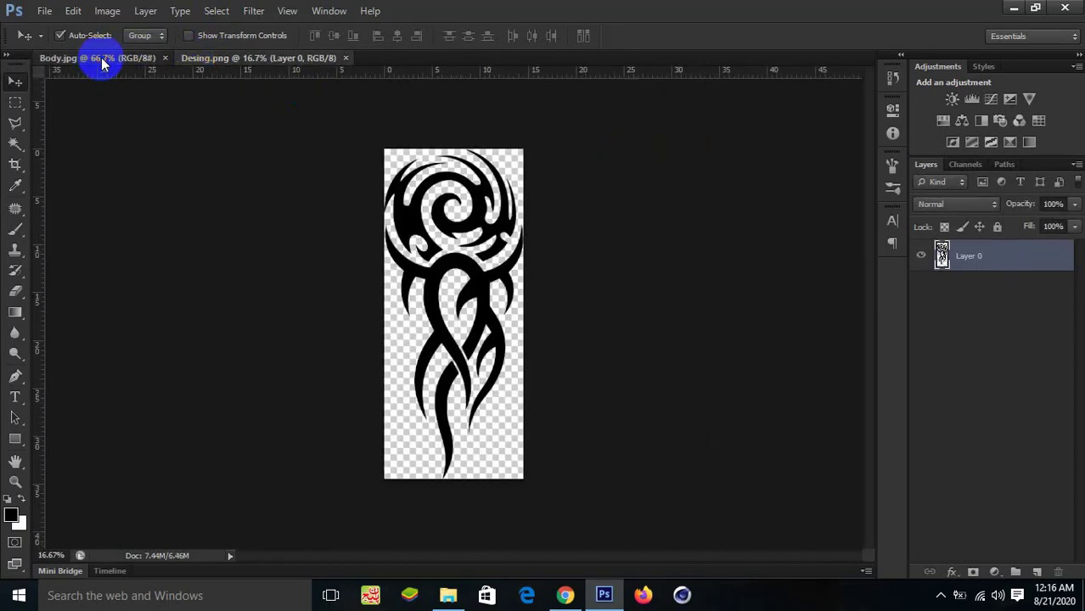
left_click(102, 61)
left_click(219, 59)
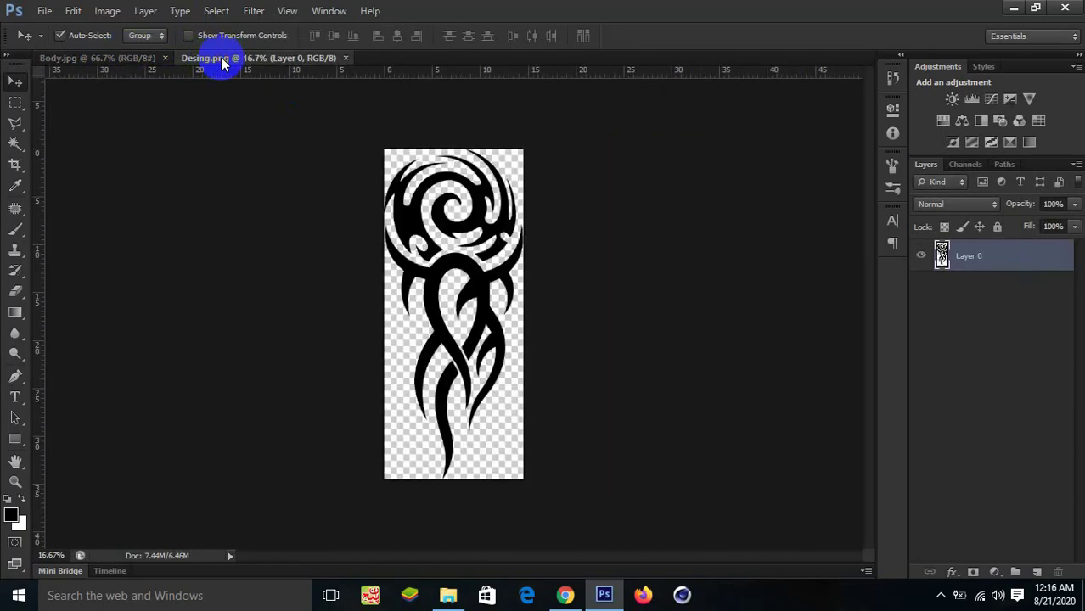
Zoom in on the Desing.png tattoo, then bring the YouTube Videos page forward.
left_click_drag(459, 257, 466, 255)
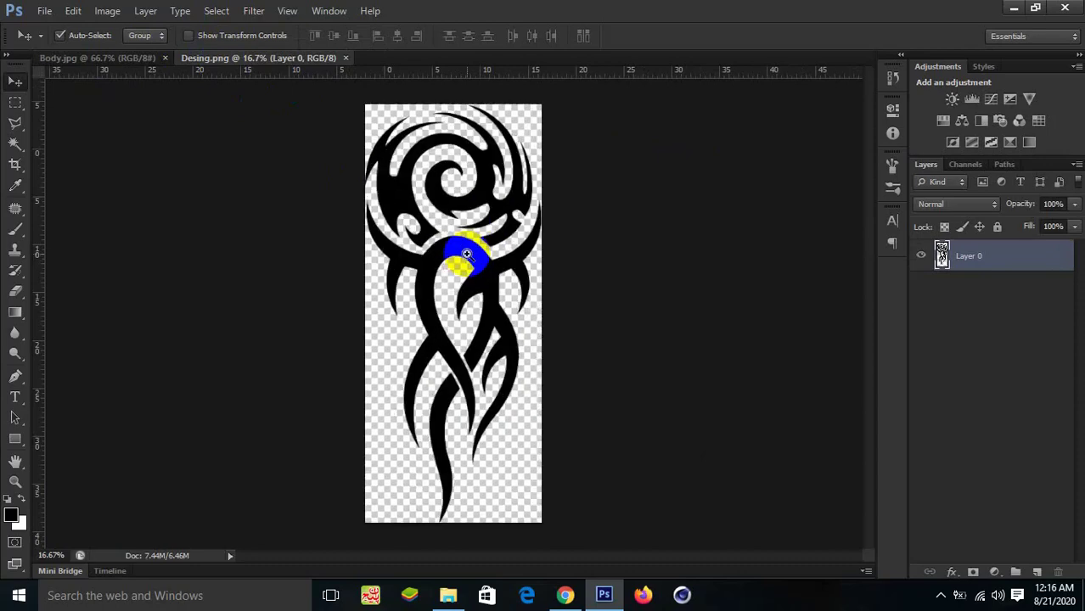
scroll(467, 255, "up", 2)
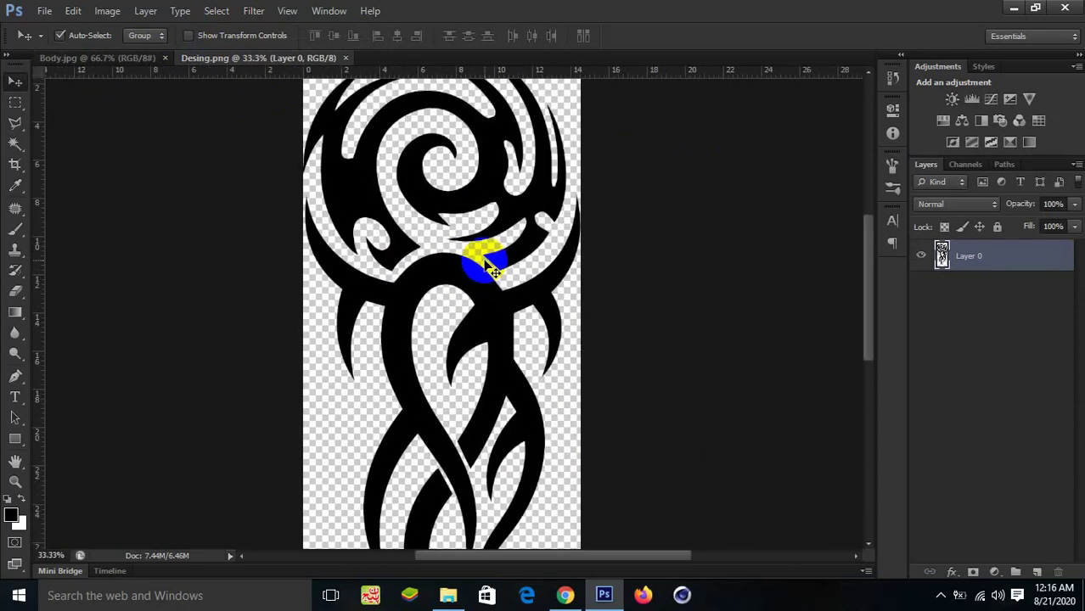
scroll(484, 270, "down", 1)
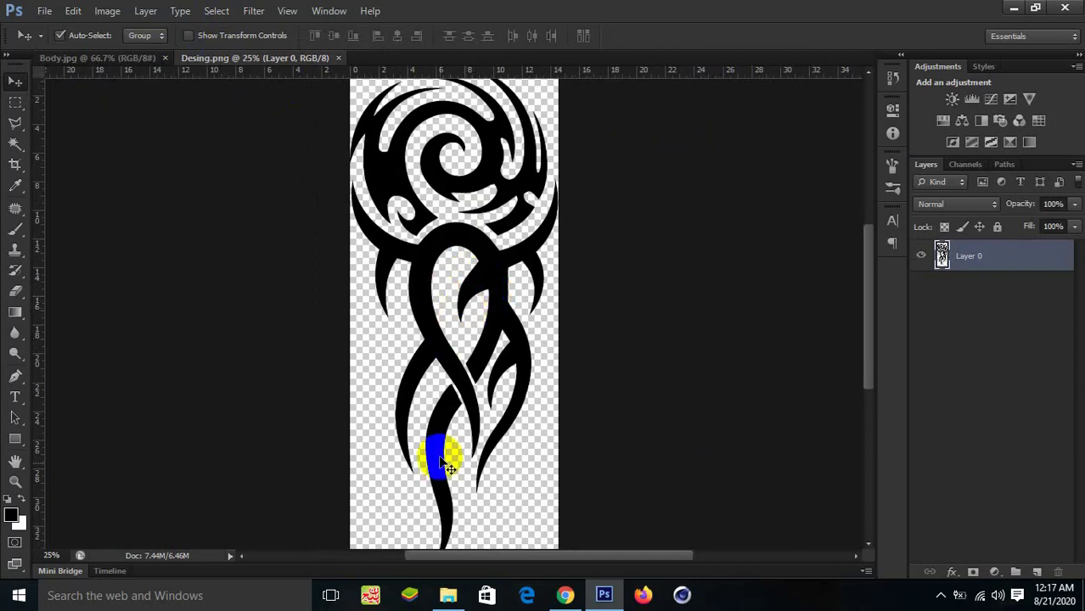
left_click_drag(441, 461, 521, 510)
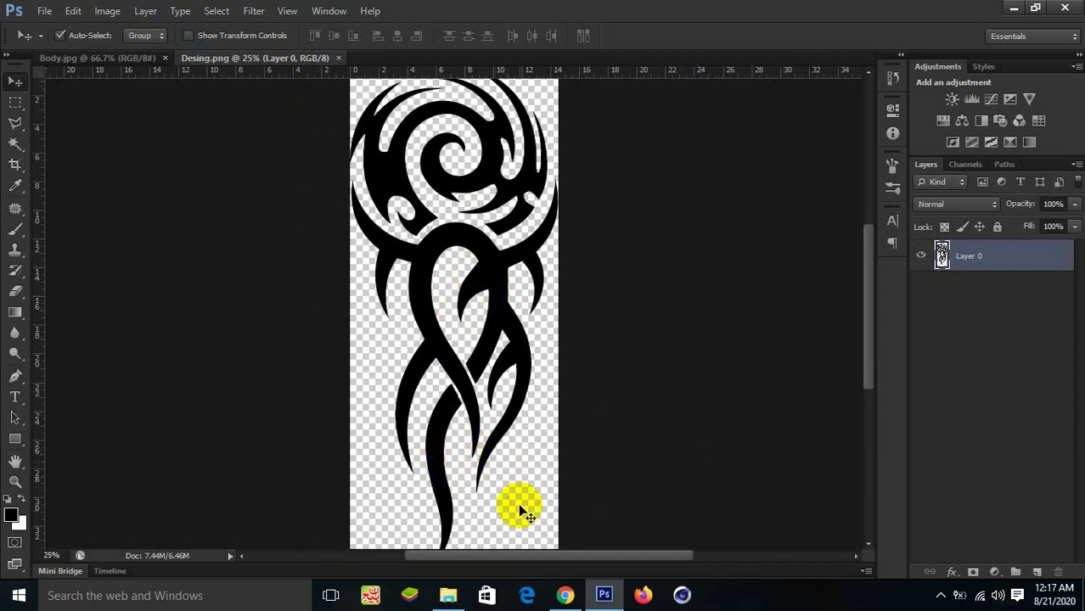
left_click(565, 595)
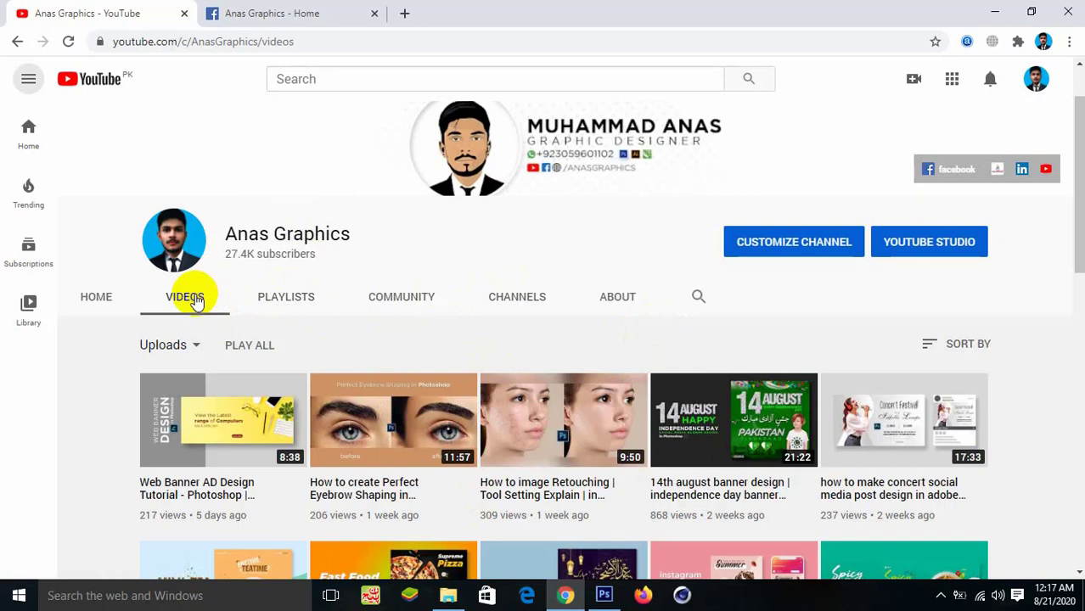
Search the channel's Videos tab for 'png' and scroll the PNG tutorial results.
left_click(194, 300)
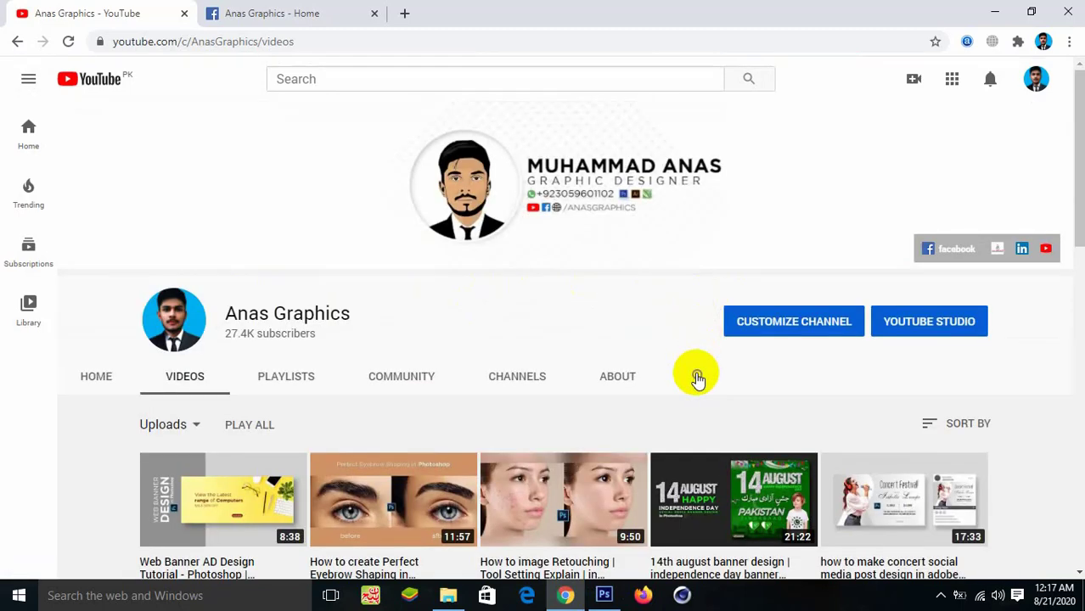
left_click(696, 378)
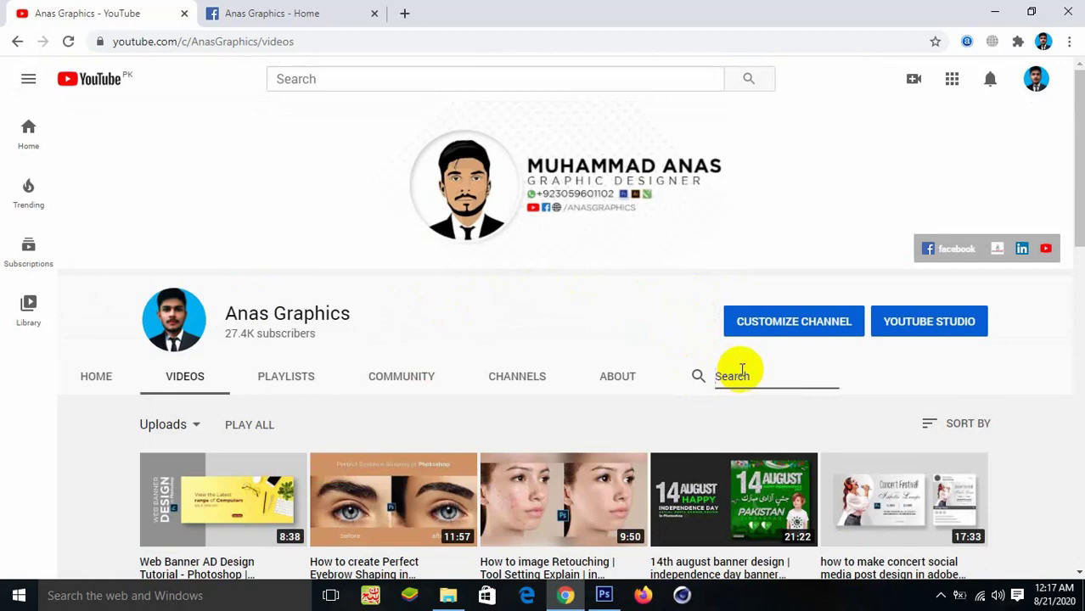
type("png")
key("Return")
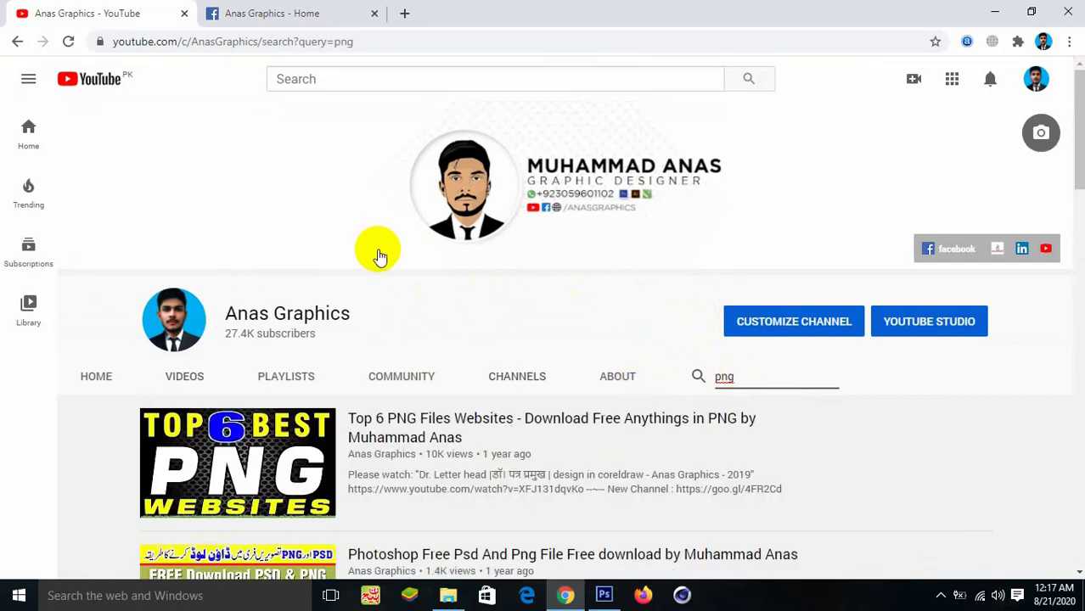
scroll(379, 256, "down", 1)
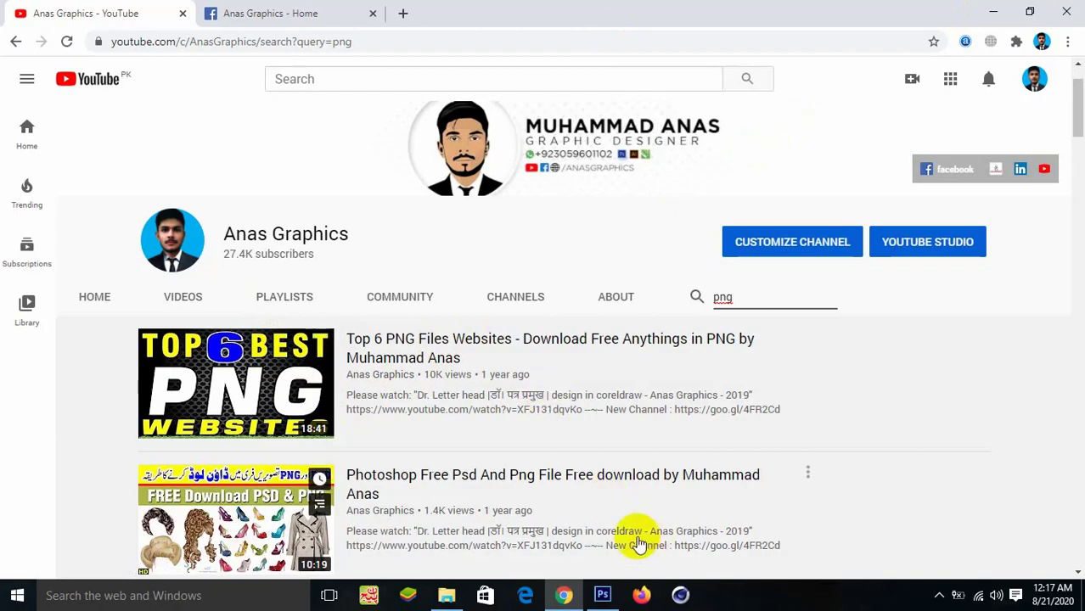
Return to Photoshop and inspect the Body.jpg photo at several zoom levels.
left_click(603, 594)
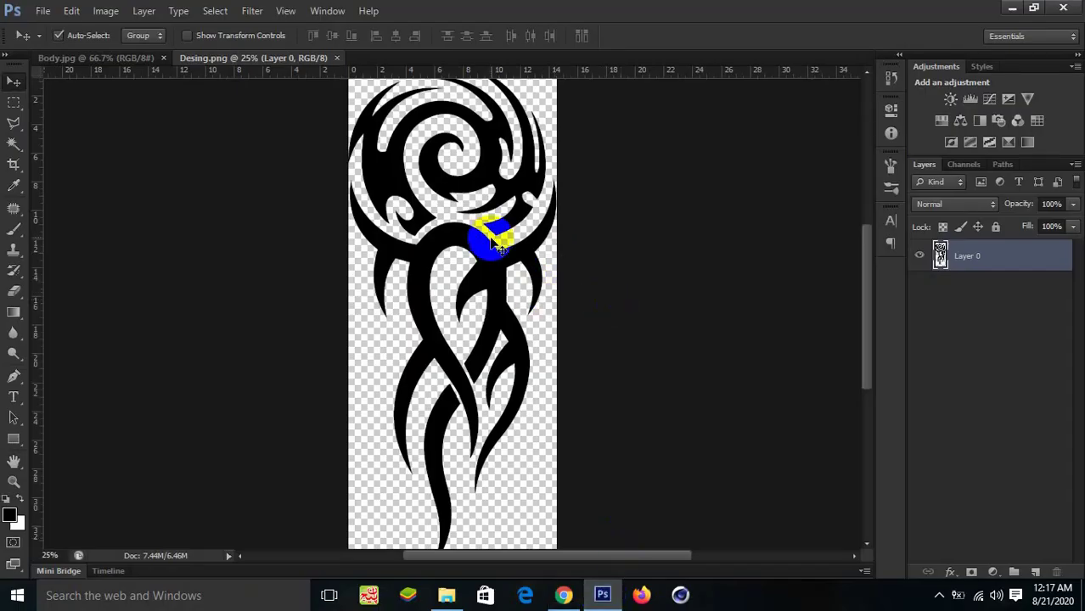
key("ctrl+Tab")
left_click(639, 324, "alt")
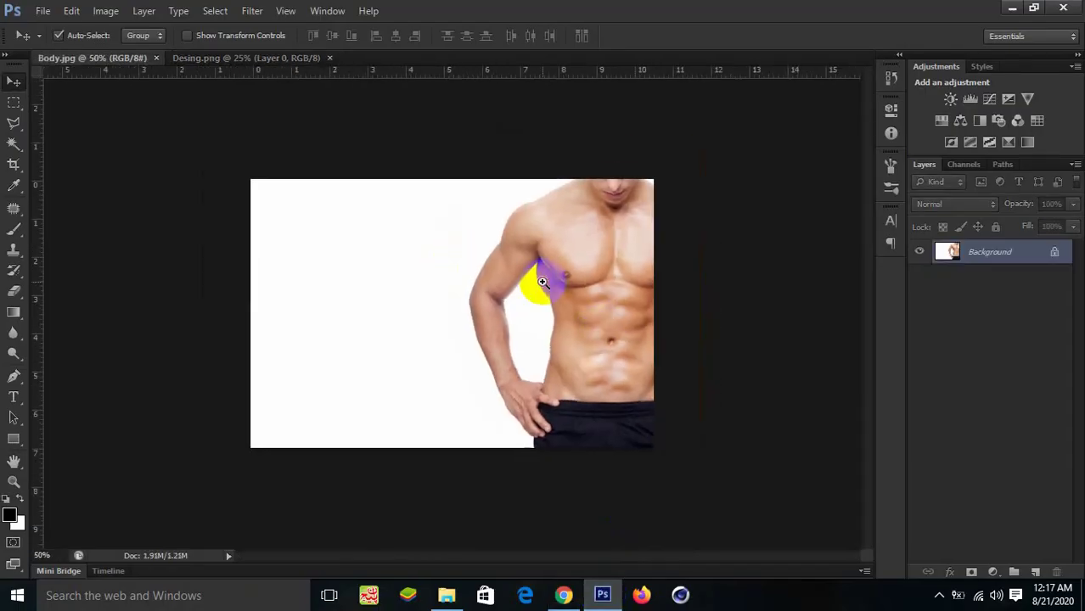
left_click(569, 261, "ctrl")
left_click(581, 274, "alt")
key("ctrl+Tab")
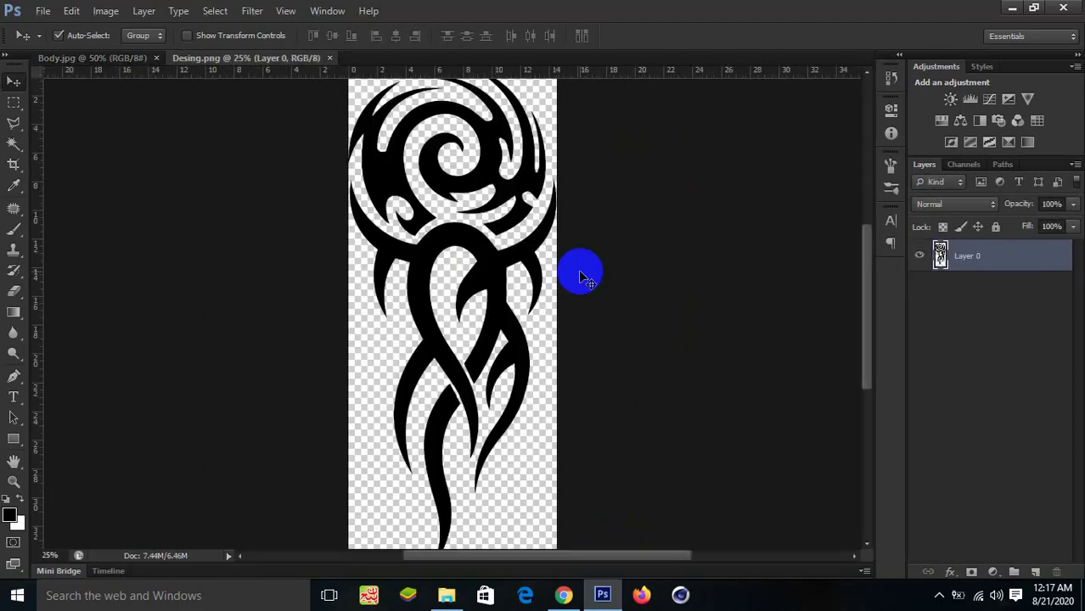
key("ctrl+Tab")
left_click(624, 284, "ctrl")
left_click(698, 261, "alt")
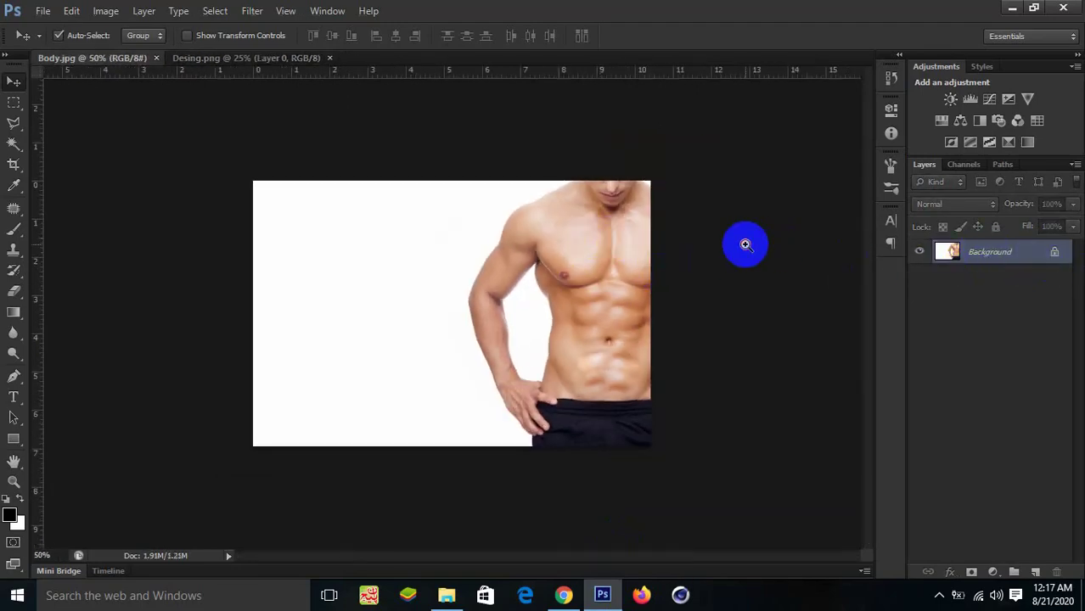
key("ctrl+plus")
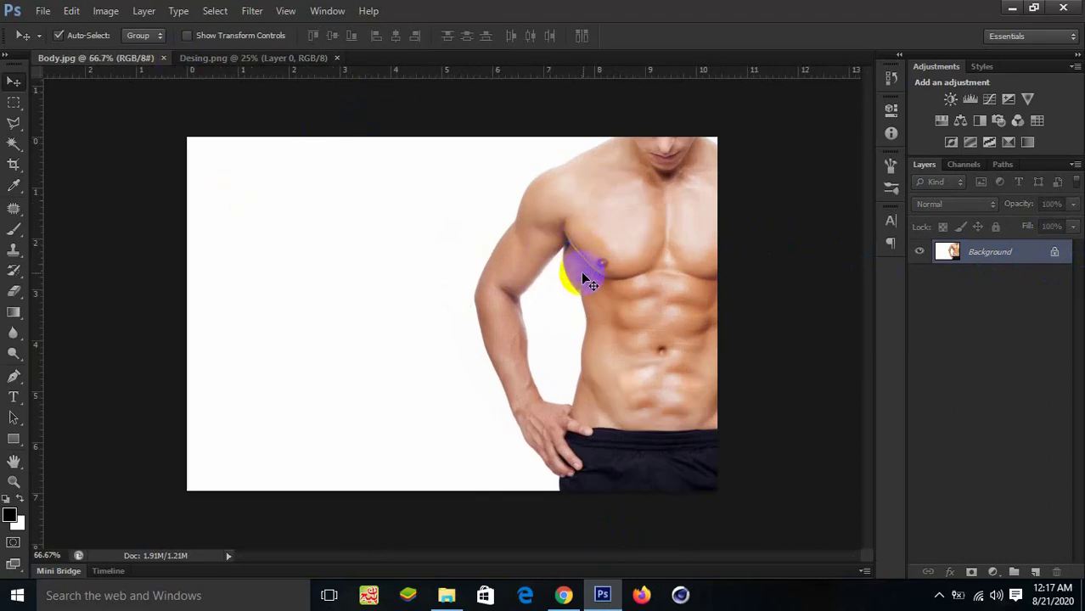
Duplicate Body.jpg's Background layer into Layer 1 with Ctrl+J.
left_click(995, 267)
key("ctrl+plus")
left_click_drag(857, 293, 749, 295)
key("ctrl+minus")
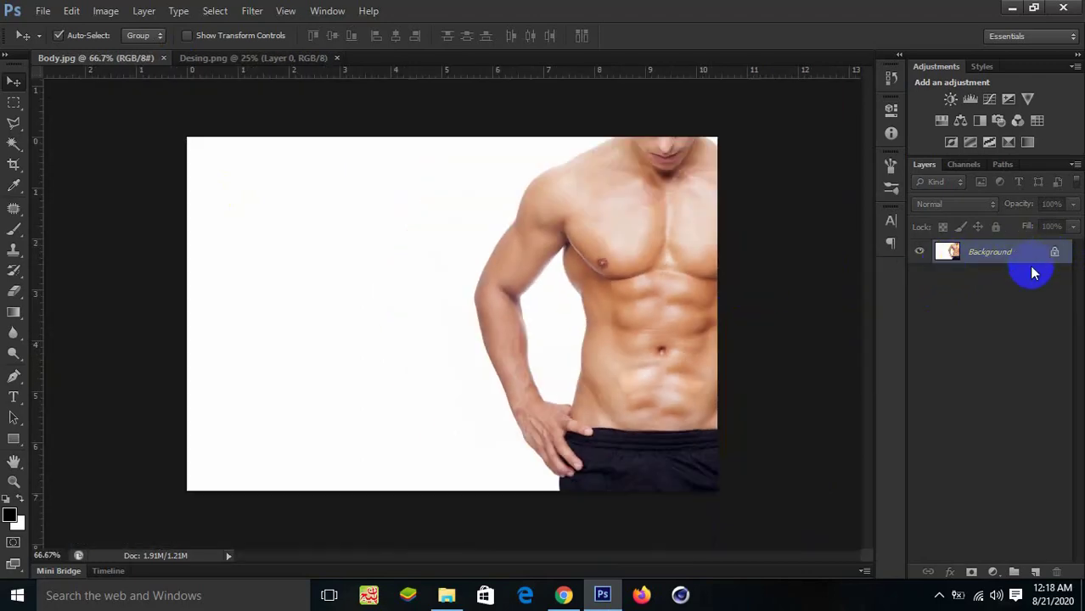
key("ctrl+j")
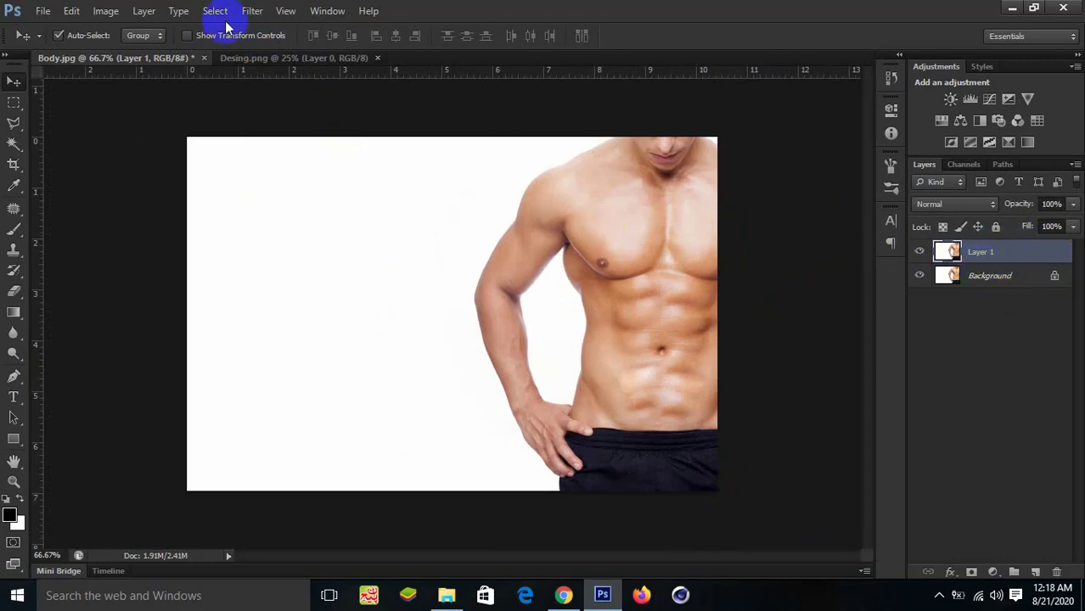
Apply a Gaussian Blur with a 2-pixel radius to Layer 1.
left_click(257, 11)
mouse_move(260, 172)
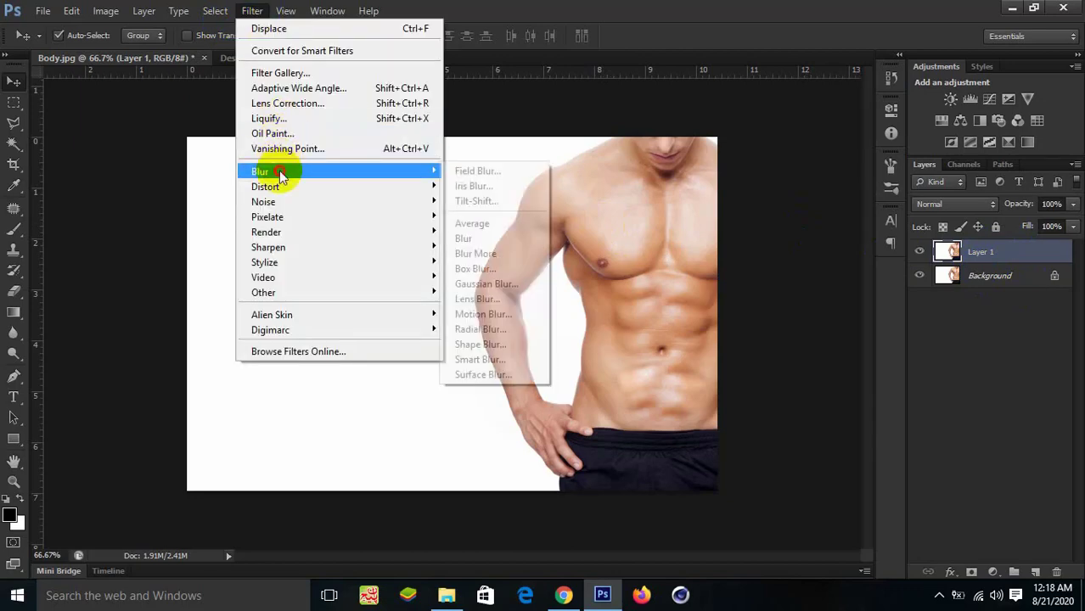
left_click(524, 283)
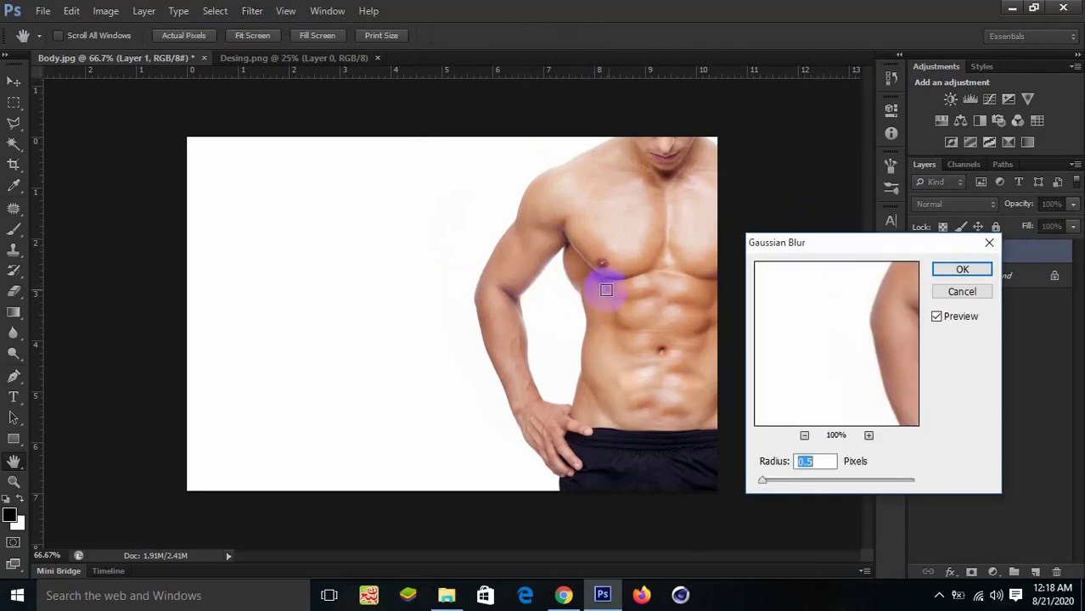
left_click(615, 306, "ctrl")
left_click(619, 306, "ctrl")
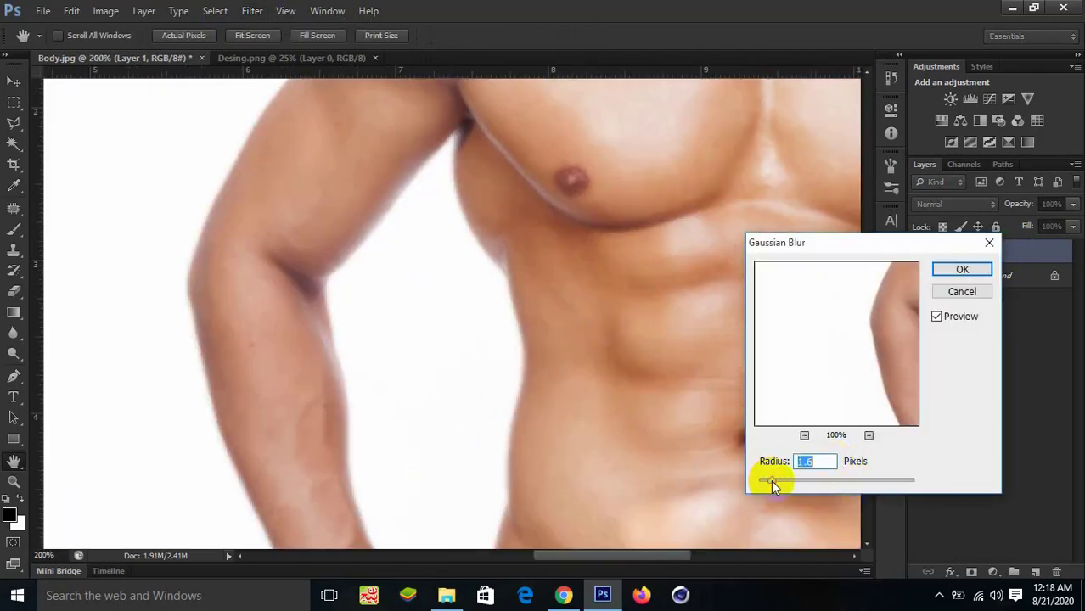
type("2")
key("Return")
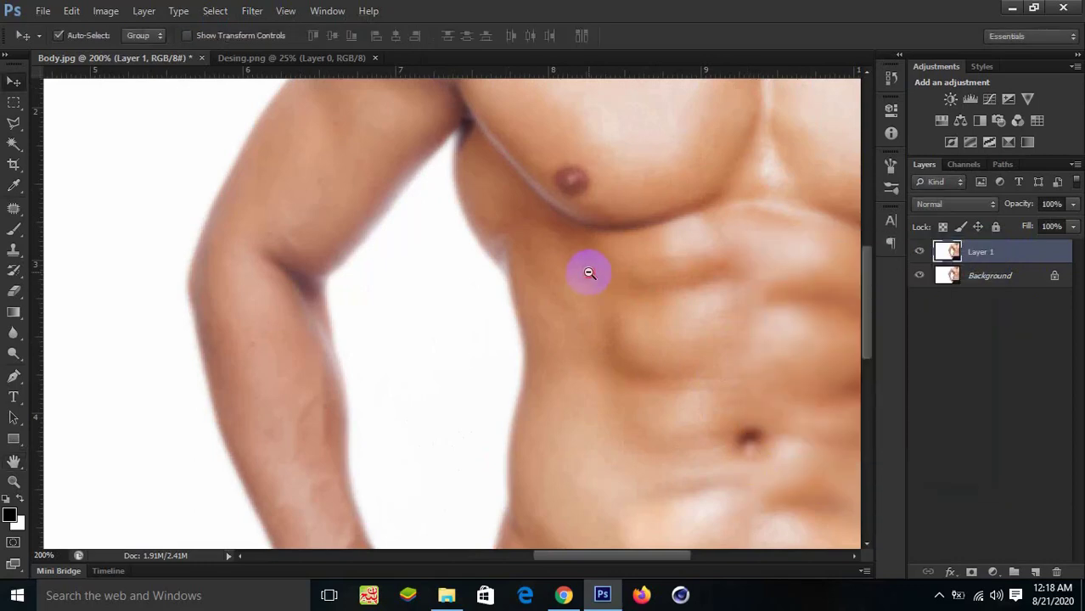
scroll(589, 271, "down", 1)
scroll(588, 271, "down", 1)
scroll(577, 267, "up", 1)
scroll(578, 267, "down", 1)
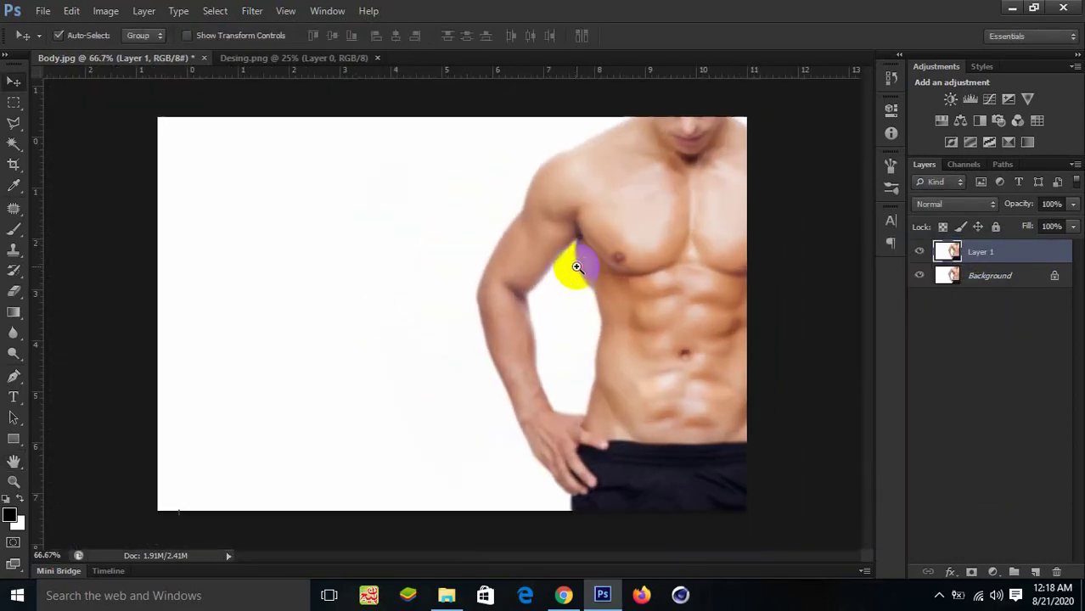
scroll(577, 268, "up", 1)
Save the document as Displacement.psd, confirming Maximize Compatibility.
scroll(578, 267, "down", 1)
left_click(42, 12)
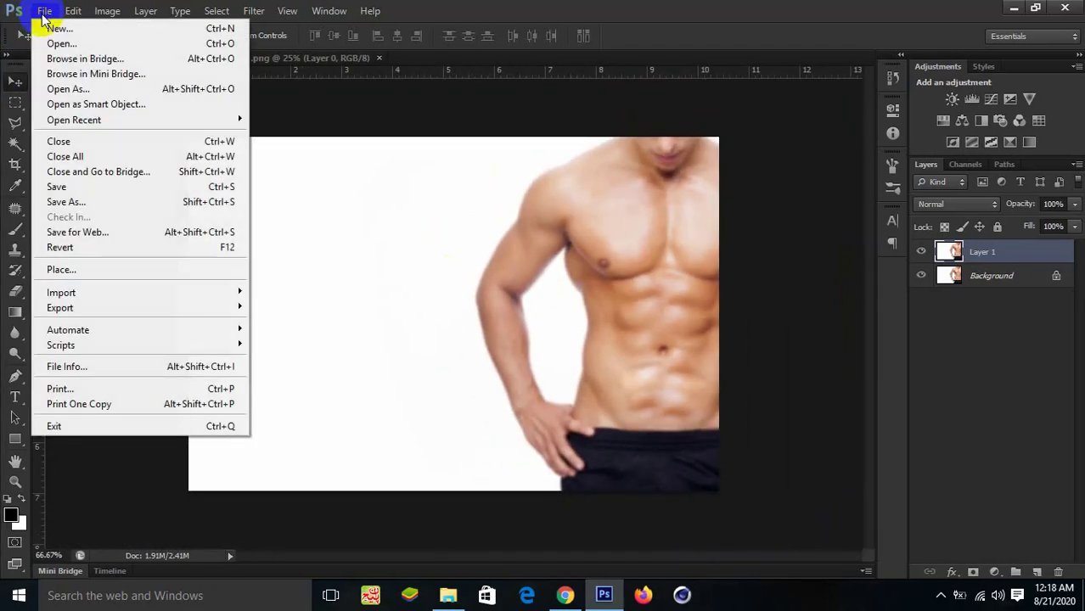
left_click(82, 203)
type("Displacement")
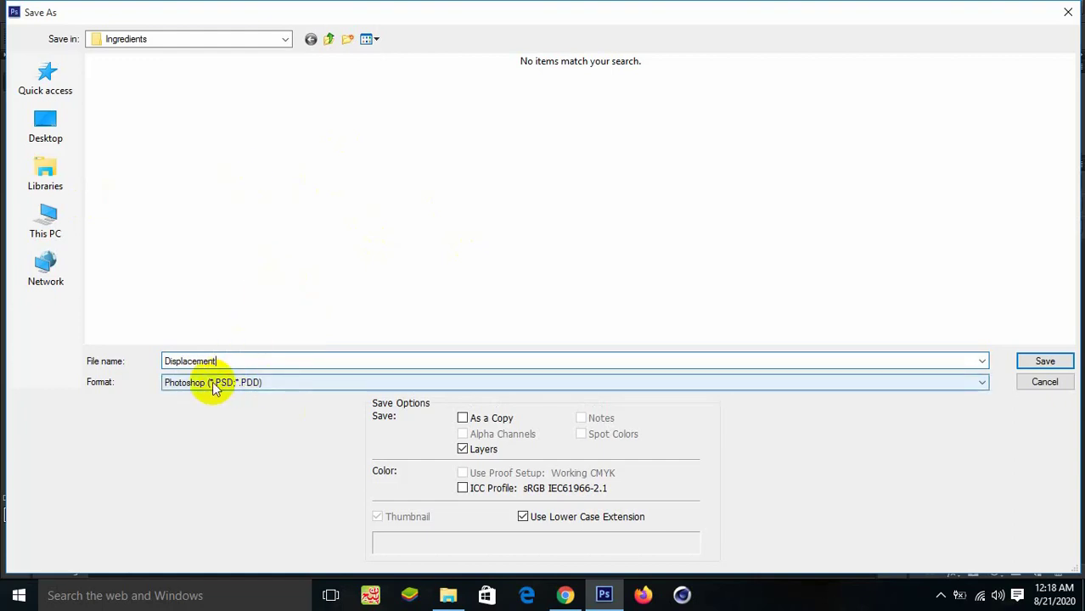
left_click(1045, 361)
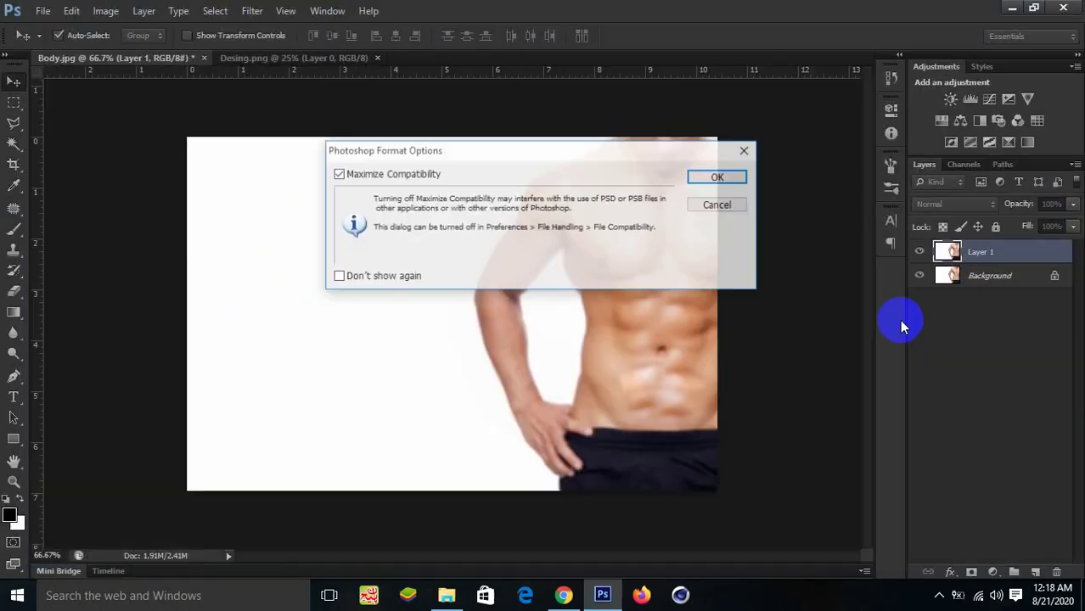
left_click(729, 177)
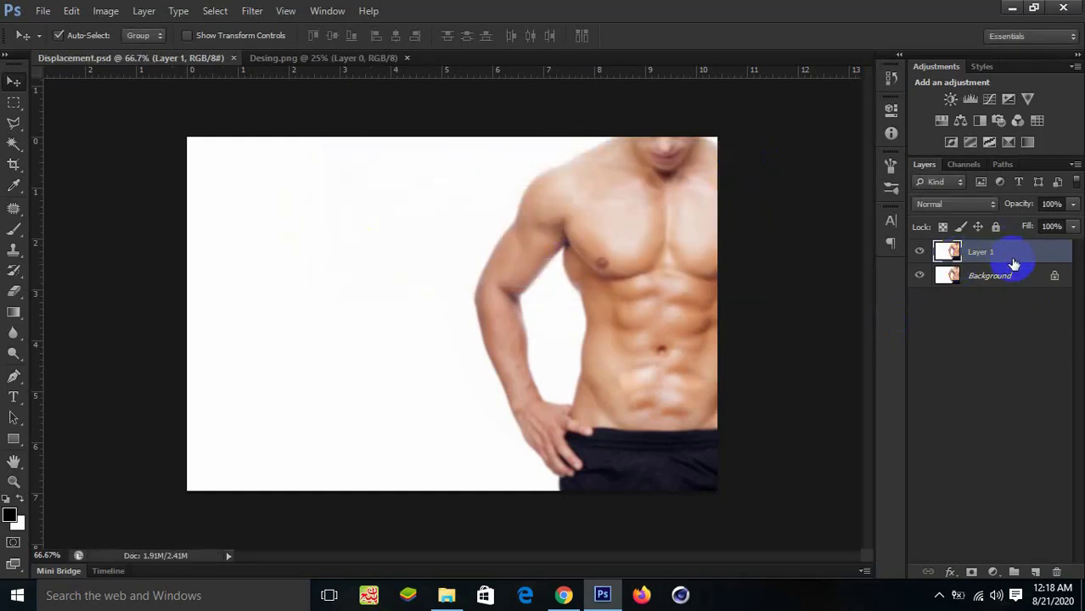
Delete the blurred copy layer and drag the tribal tattoo from Desing.png into Displacement.psd.
left_click_drag(1013, 264, 1057, 572)
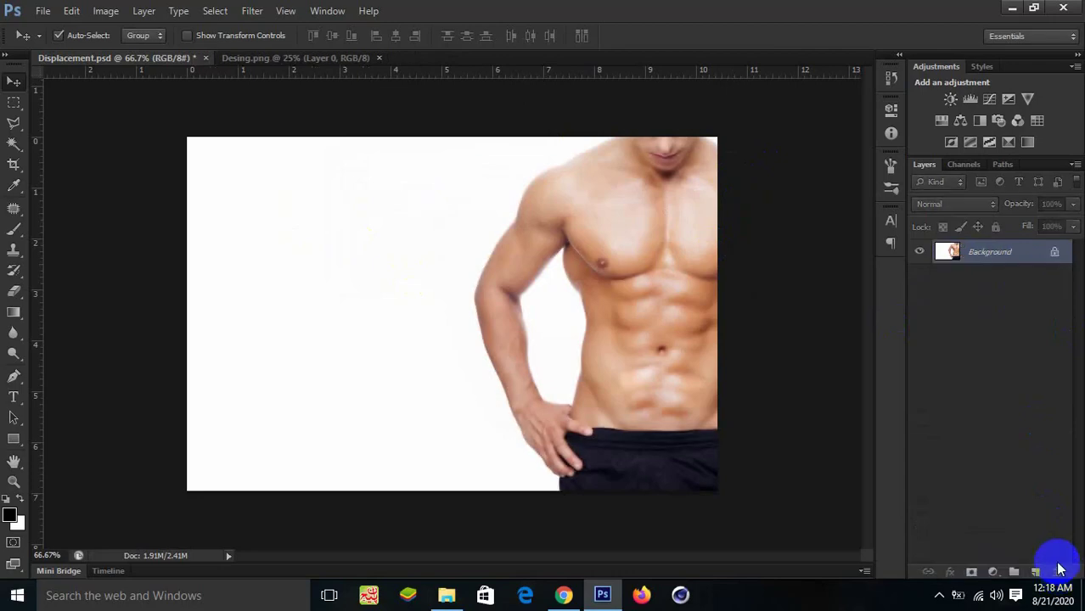
left_click(275, 59)
left_click_drag(412, 230, 462, 248)
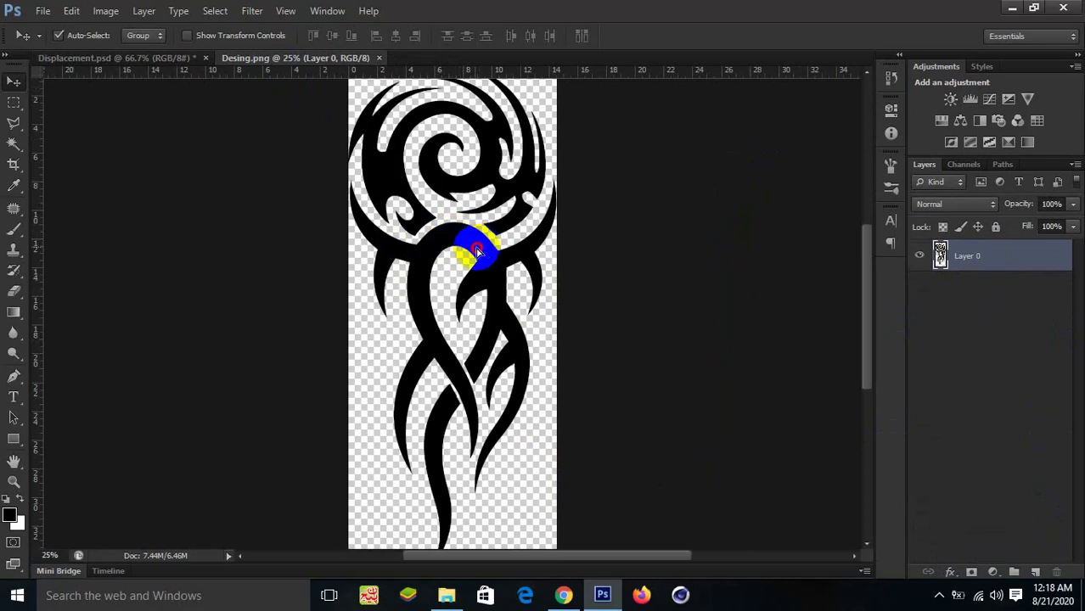
mouse_move(478, 245)
left_mouse_down()
mouse_move(170, 61)
mouse_move(567, 296)
left_mouse_up()
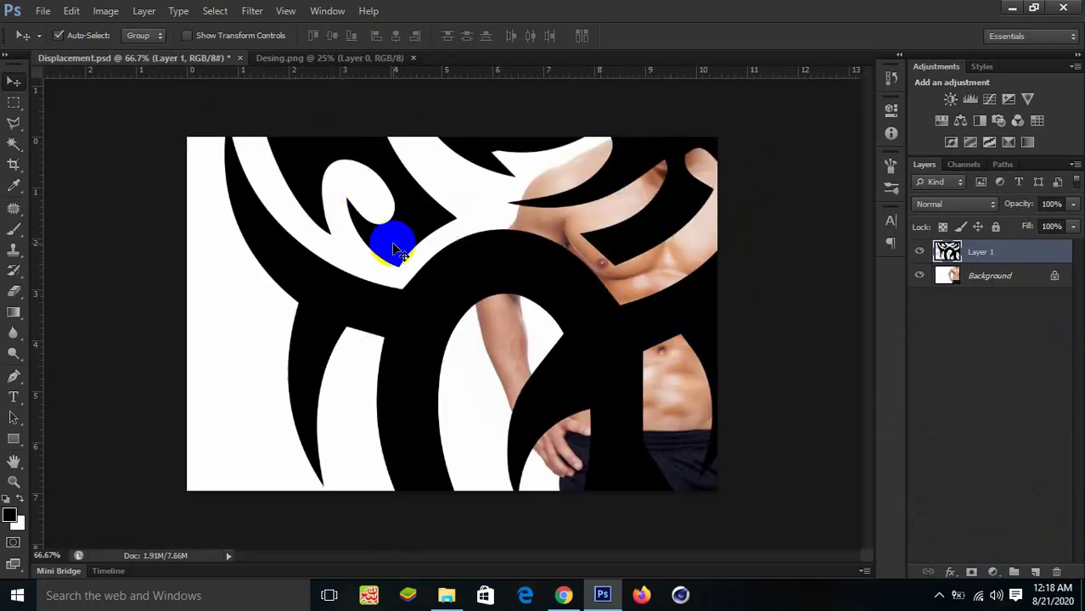
Scale the imported tattoo down to roughly 20% of its original size.
key("ctrl+t")
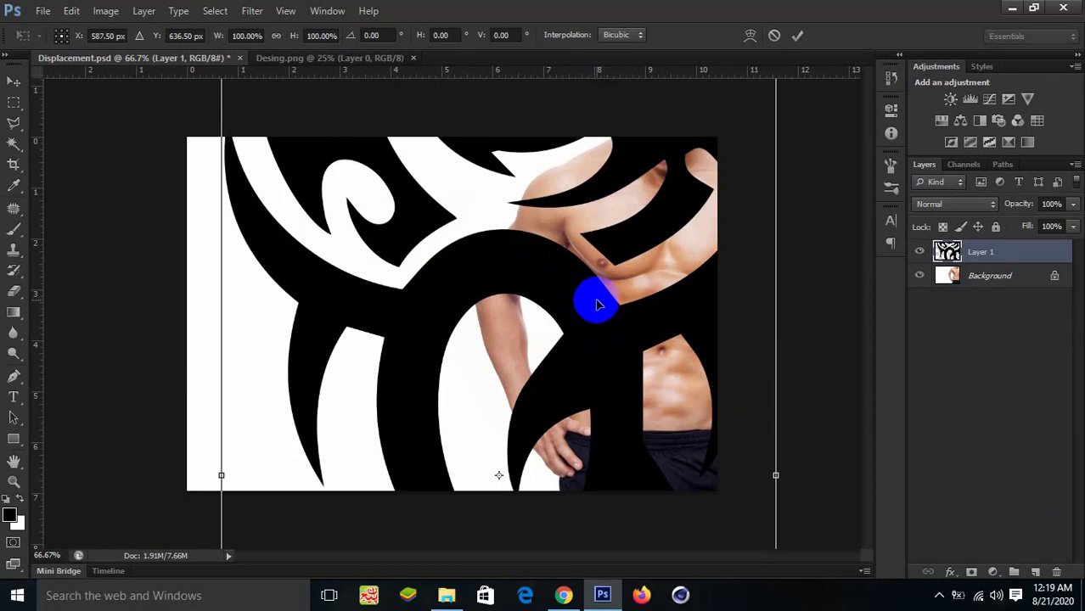
scroll(597, 311, "down", 3)
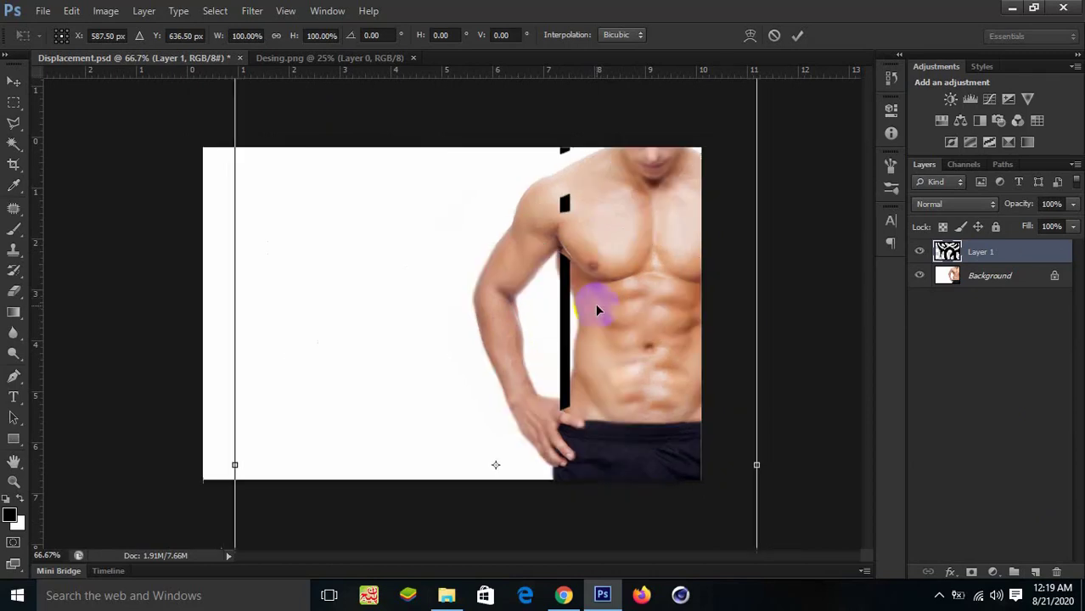
scroll(597, 310, "down", 3)
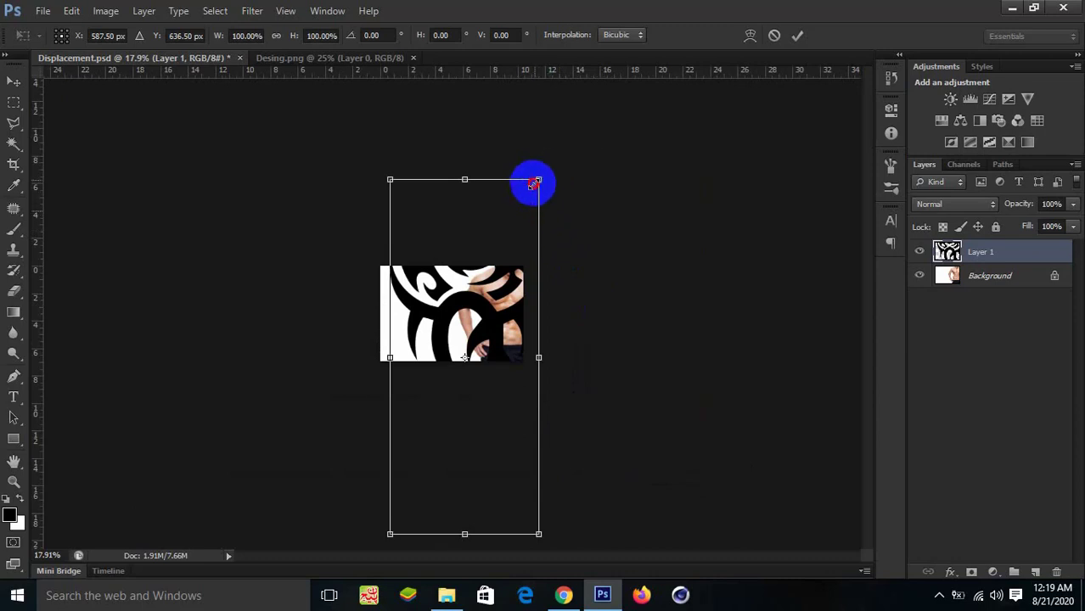
left_click_drag(535, 183, 465, 307)
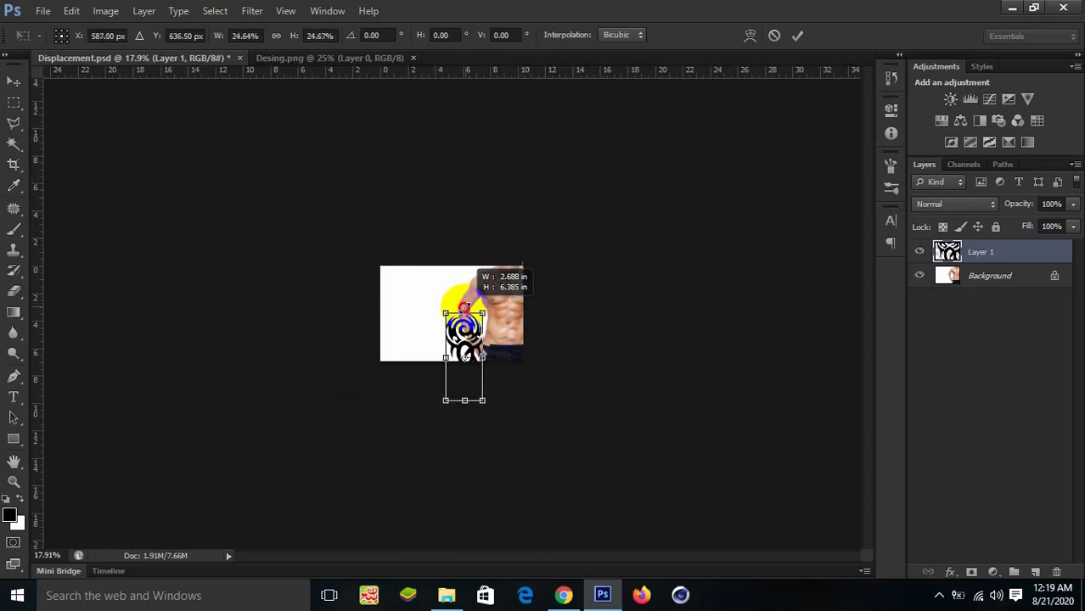
mouse_move(464, 308)
left_mouse_down()
mouse_move(465, 323)
mouse_move(498, 306)
left_mouse_up()
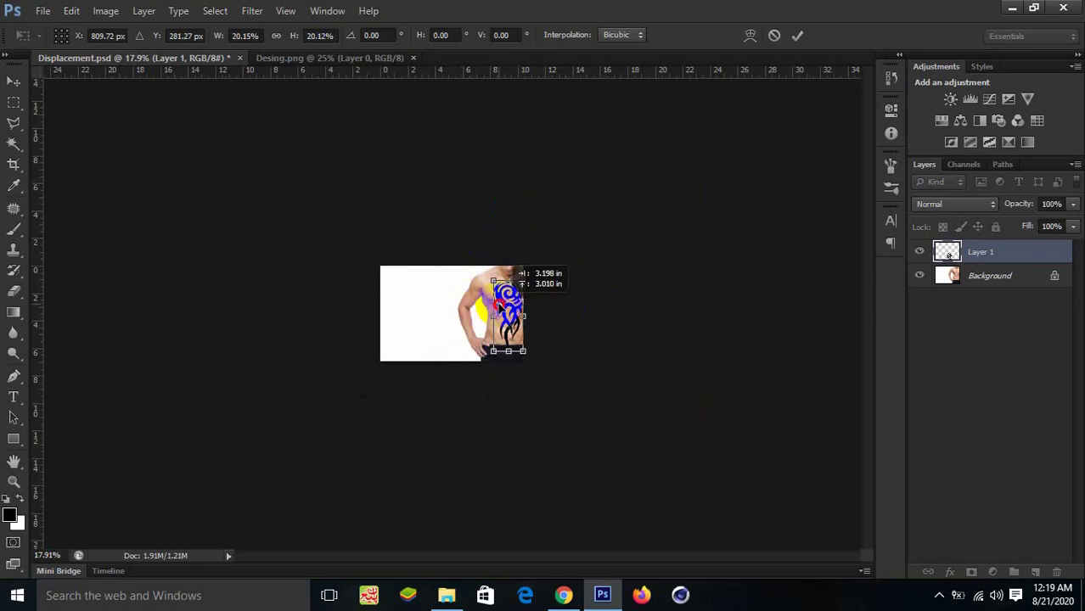
Commit the 20% resize, zoom in on the chest, and nudge the tattoo slightly right.
key("Return")
key("ctrl+plus")
key("ctrl+plus")
key("ctrl+plus")
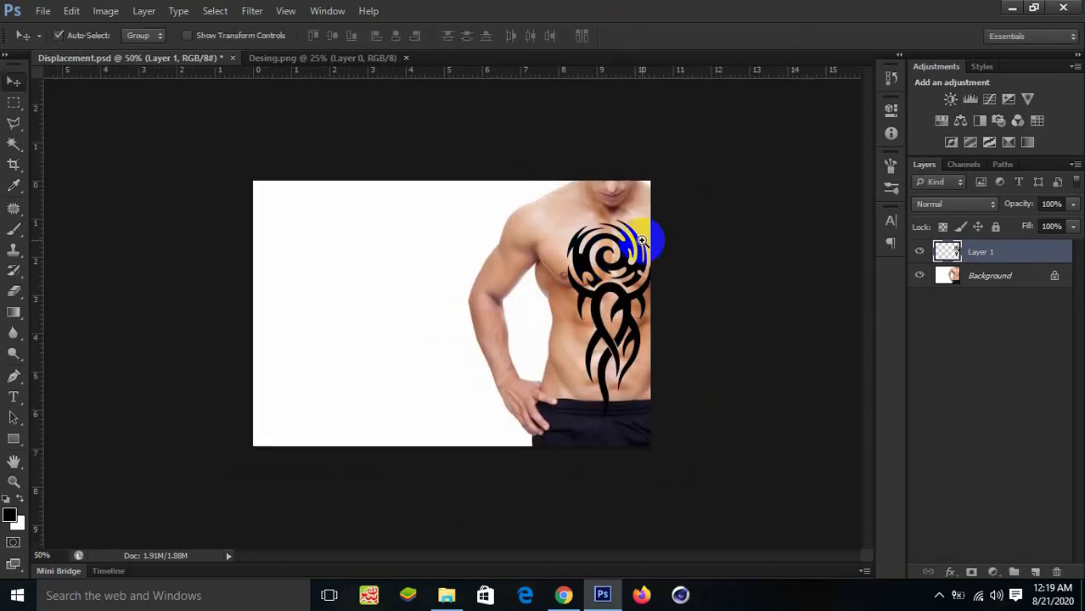
key("ctrl+plus")
key("ctrl+plus")
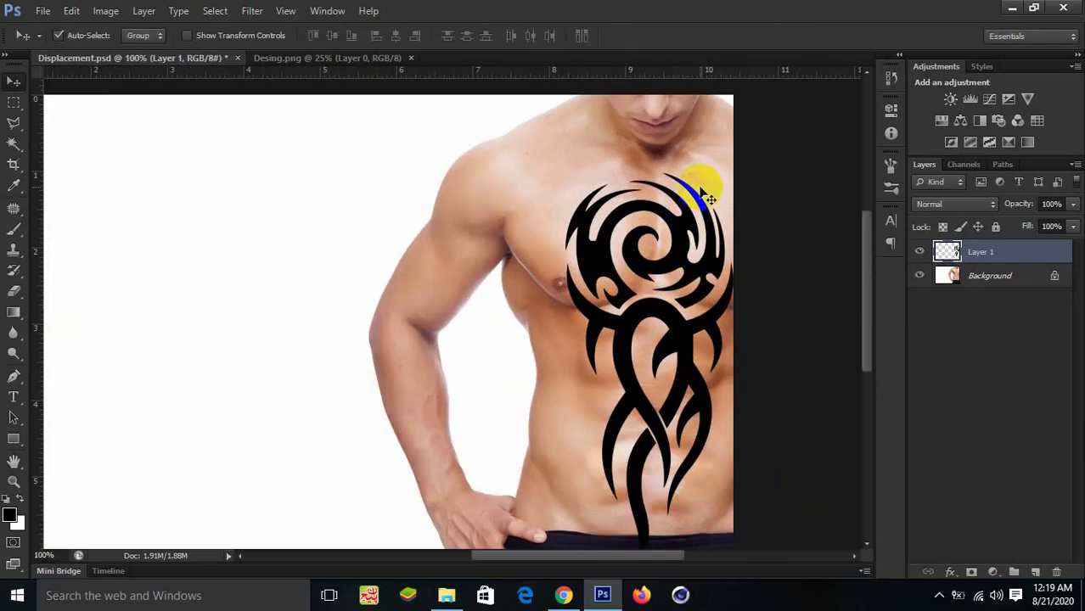
key("ctrl+t")
mouse_move(727, 174)
left_mouse_down()
mouse_move(680, 215)
mouse_move(572, 146)
mouse_move(625, 208)
left_mouse_up()
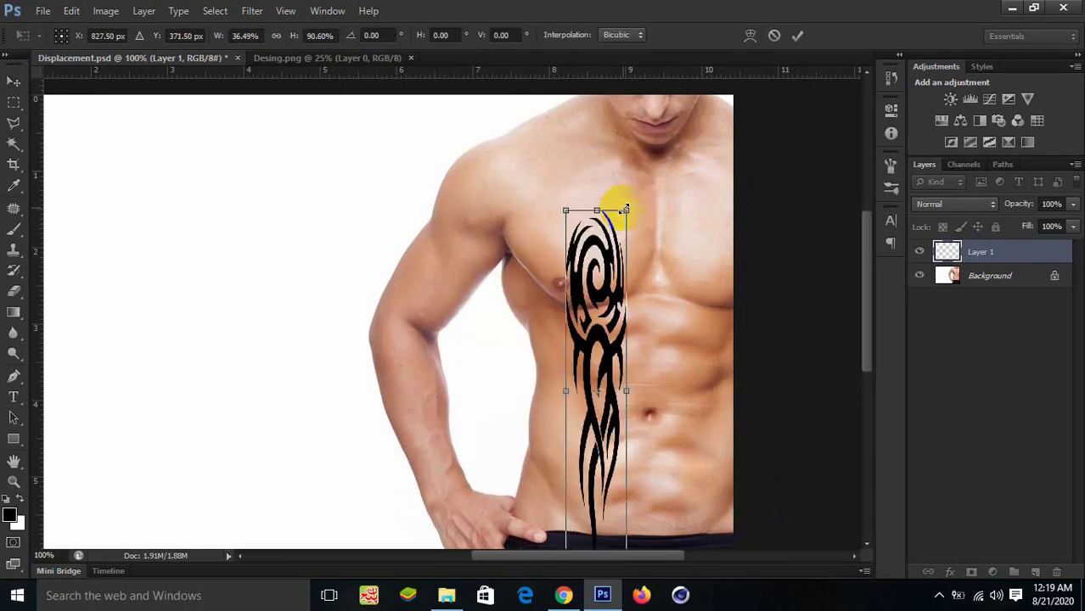
key("Return")
key("ctrl+z")
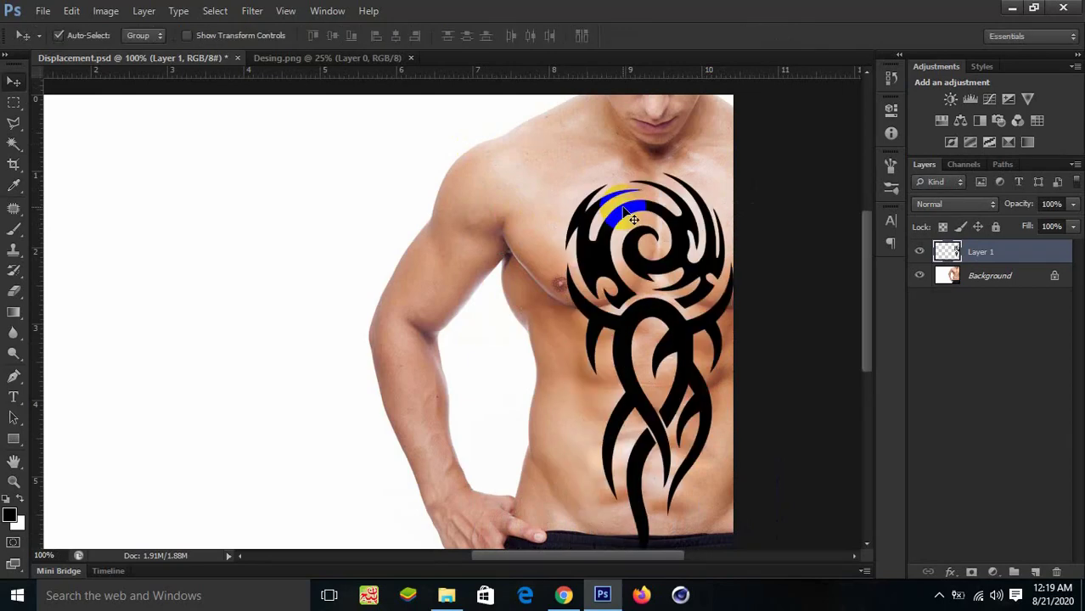
left_click_drag(633, 220, 664, 225)
Transform the tattoo to 65%, rotated about -29°, positioned across the upper chest.
key("ctrl+t")
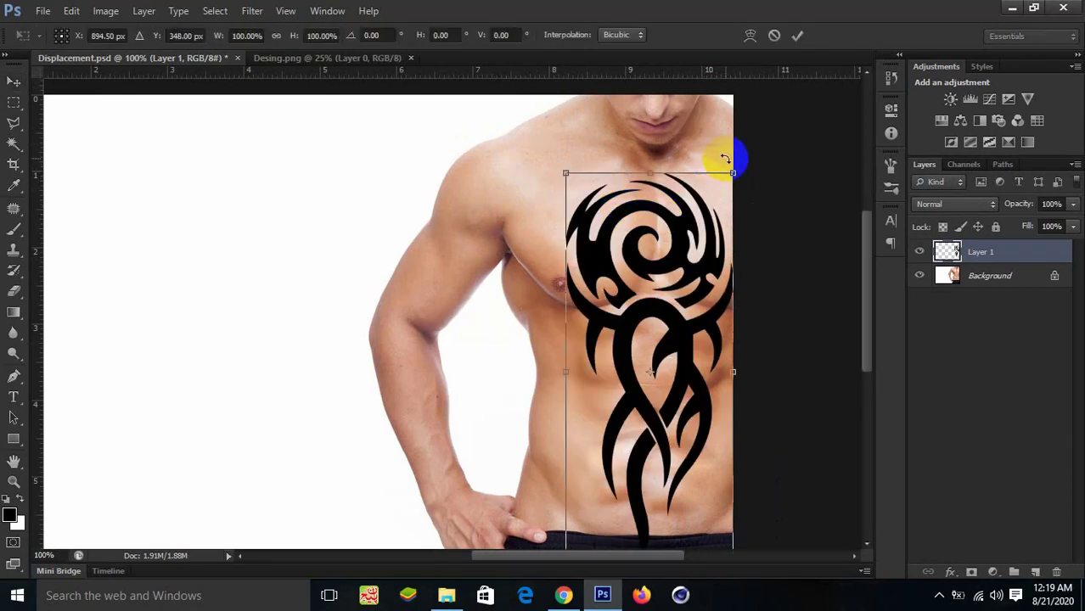
mouse_move(730, 172)
left_mouse_down()
mouse_move(696, 214)
mouse_move(706, 231)
left_mouse_up()
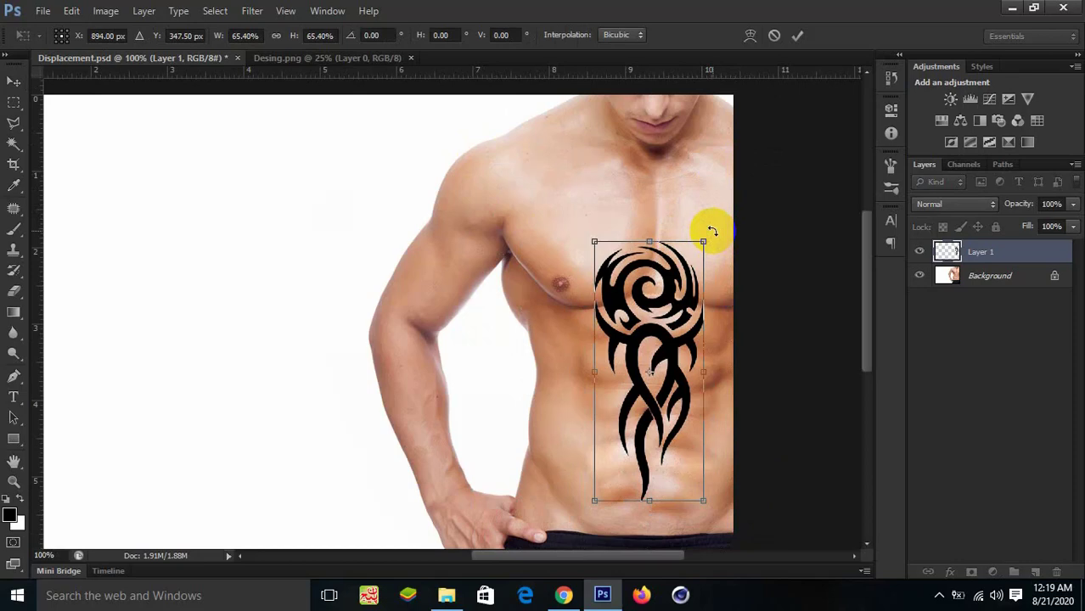
left_click_drag(712, 231, 635, 204)
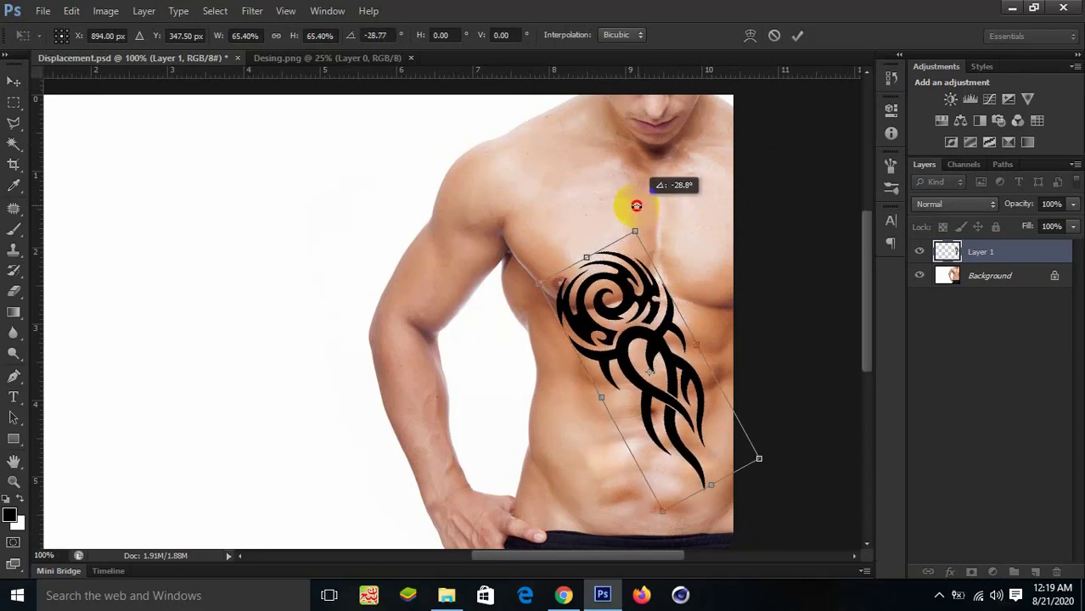
left_click_drag(631, 295, 607, 196)
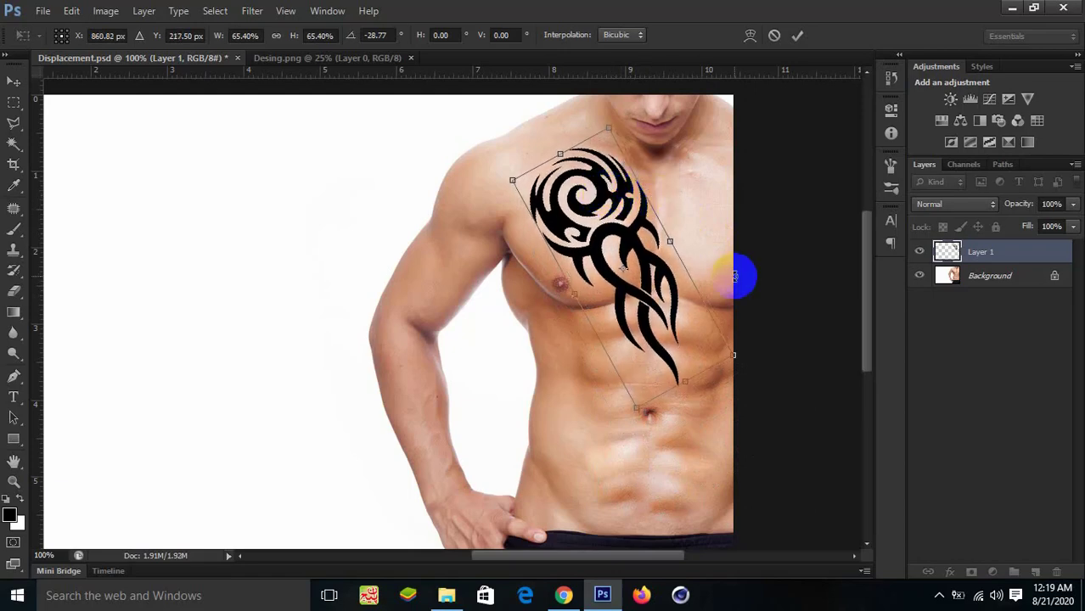
key("Return")
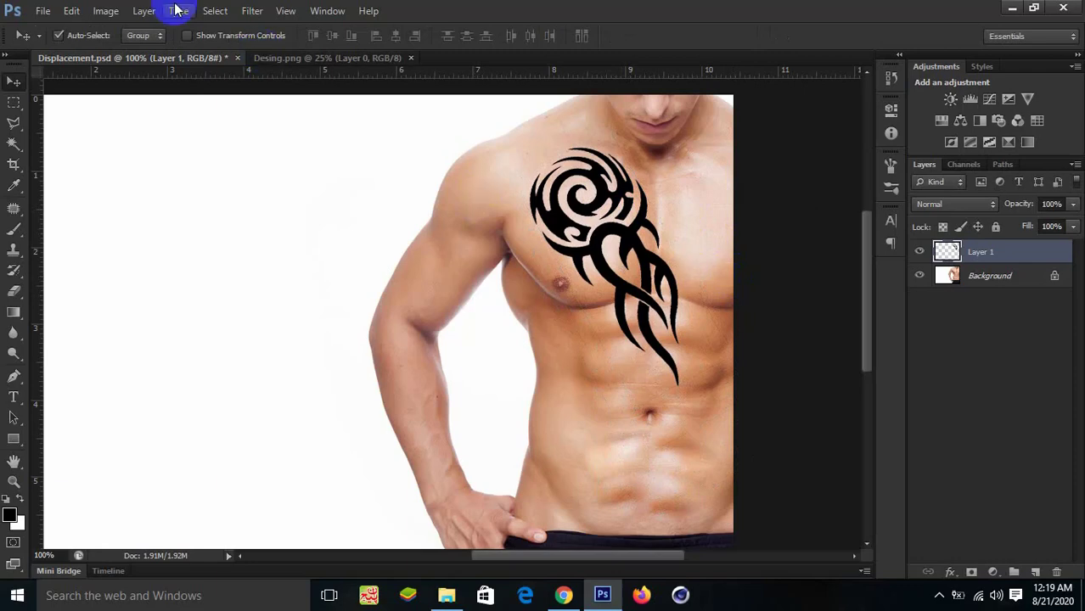
left_click(252, 10)
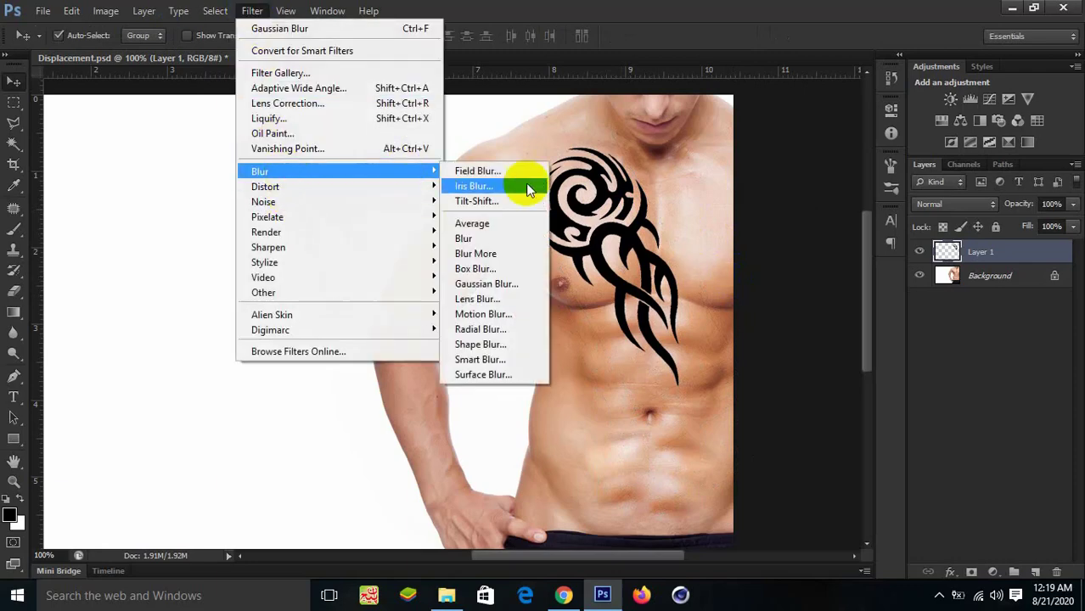
left_click(483, 283)
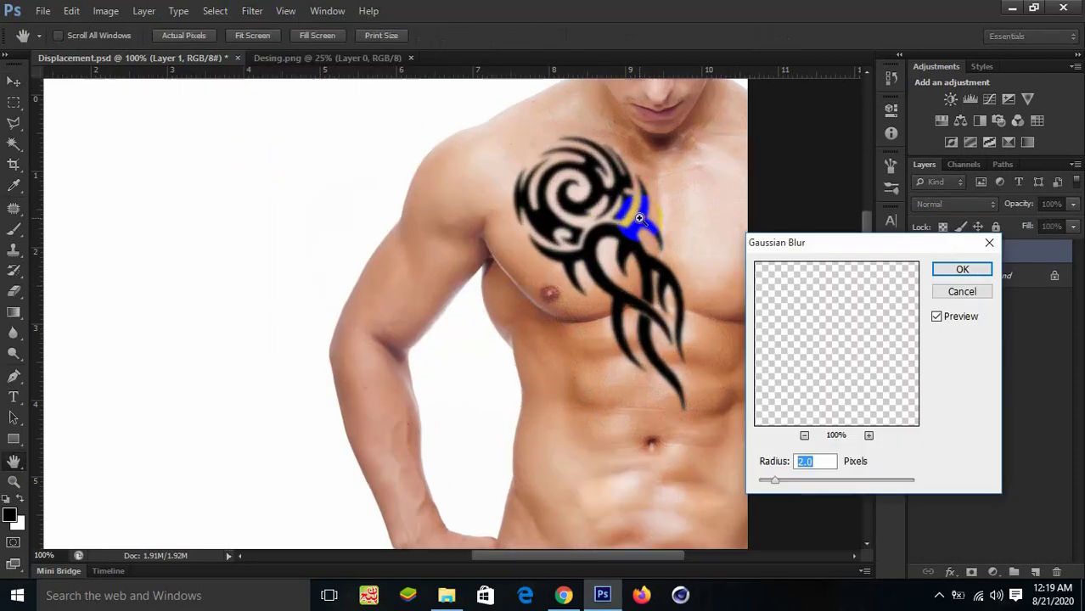
Apply a 0.5-pixel Gaussian Blur radius to the tattoo layer, checking its edges up close.
left_click(638, 238, "ctrl")
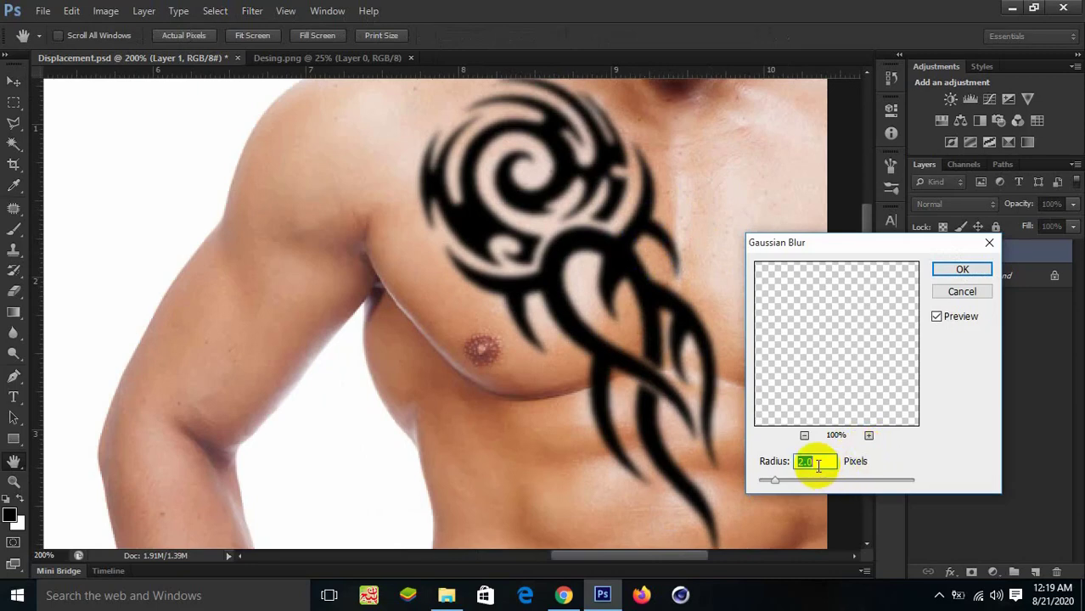
type("0.5")
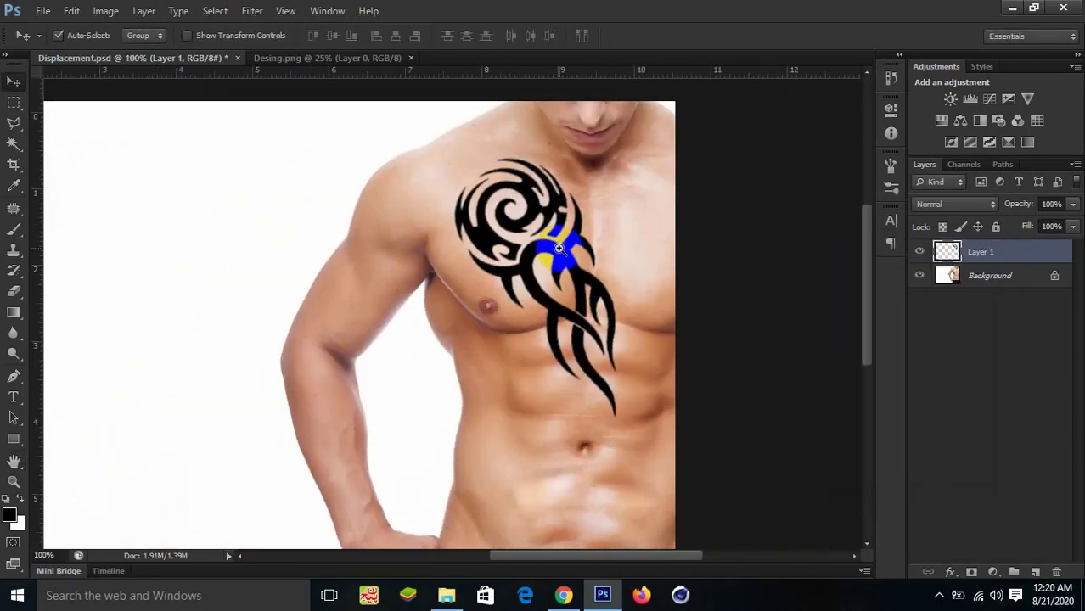
left_click(559, 248)
left_click(562, 250)
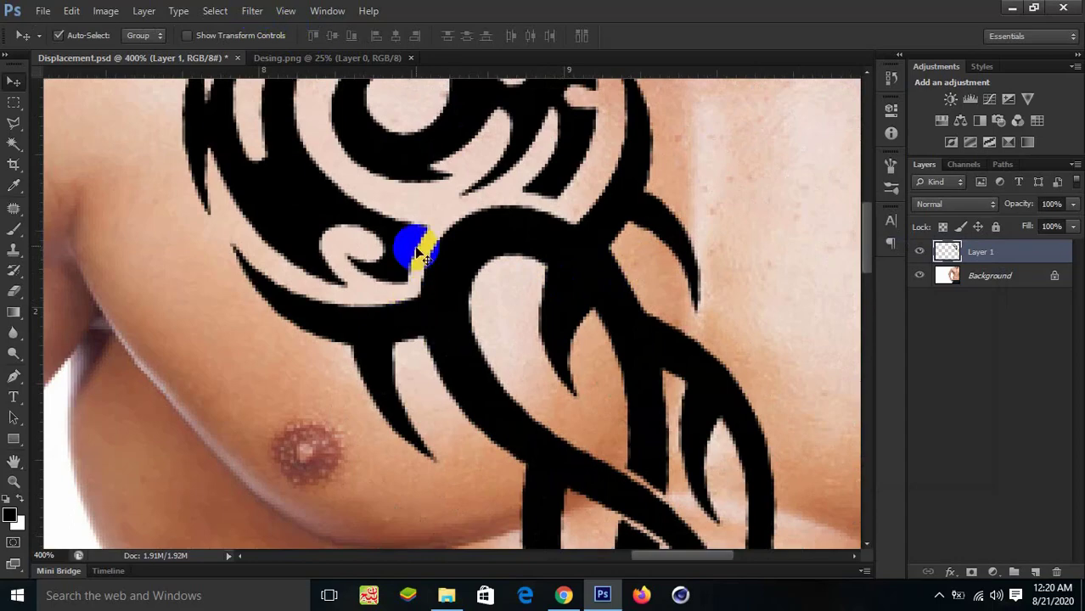
left_click(251, 10)
mouse_move(260, 172)
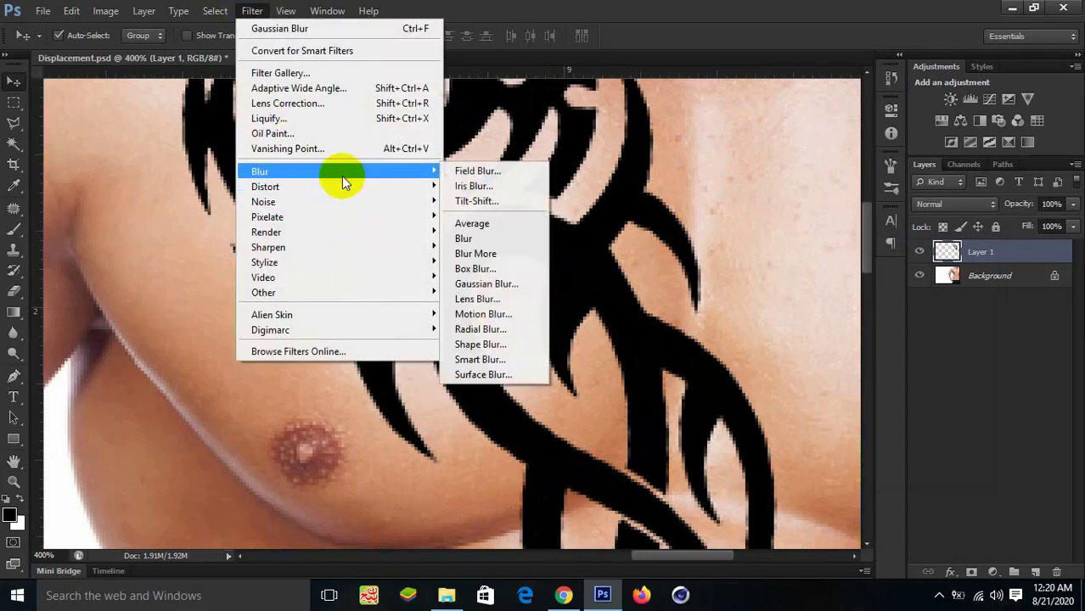
left_click(488, 284)
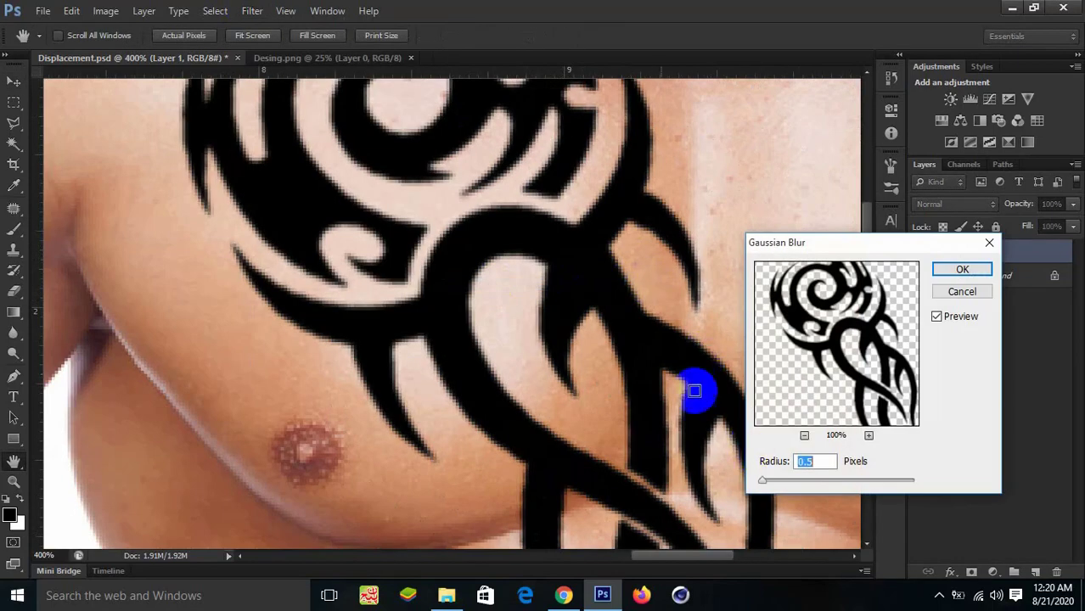
left_click(337, 258)
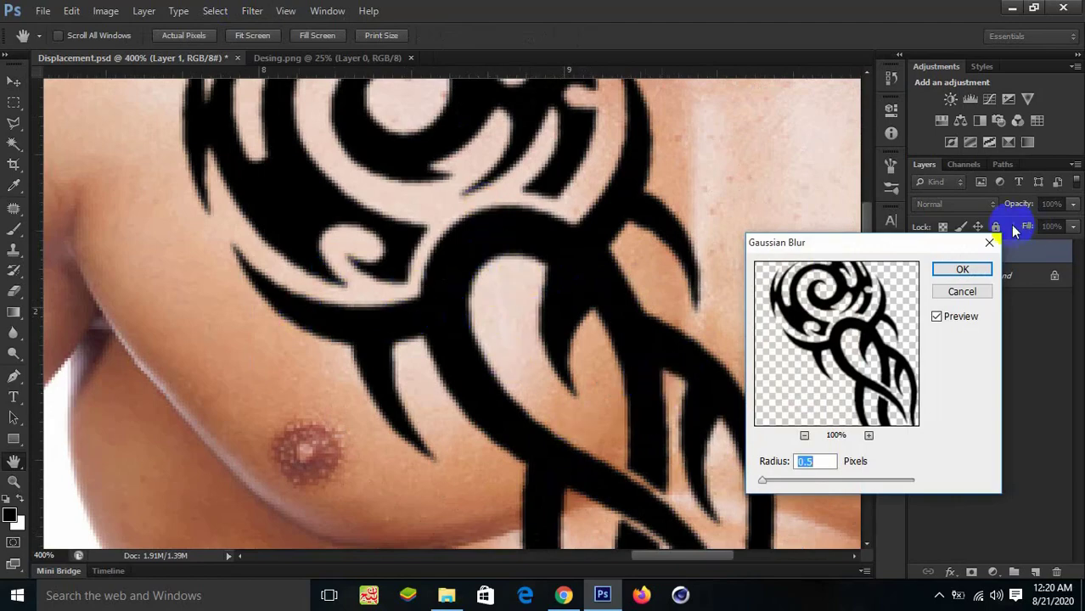
left_click(958, 272)
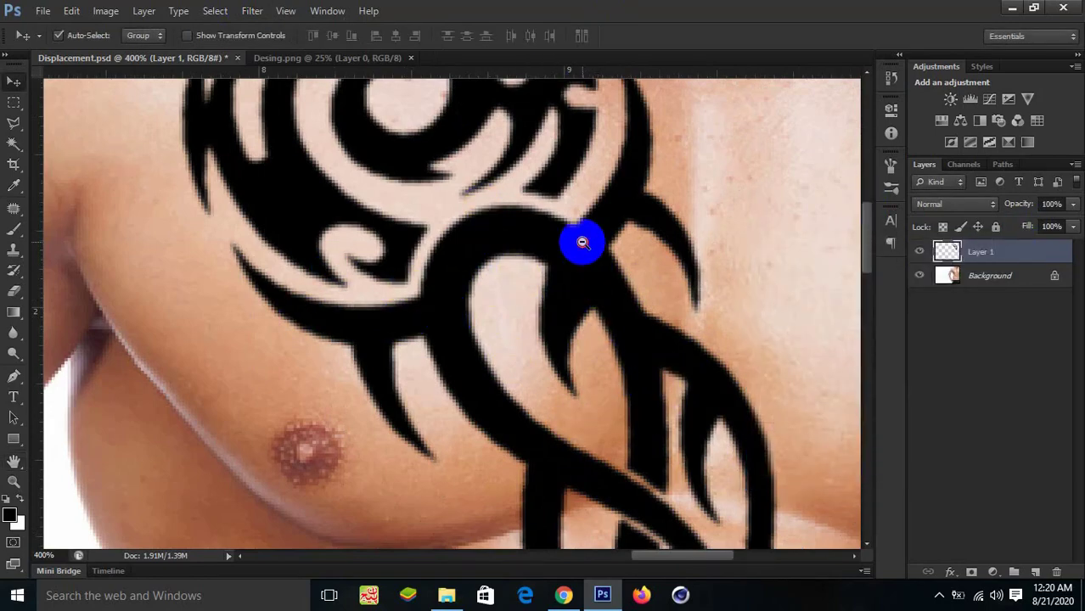
left_click(582, 242, "alt")
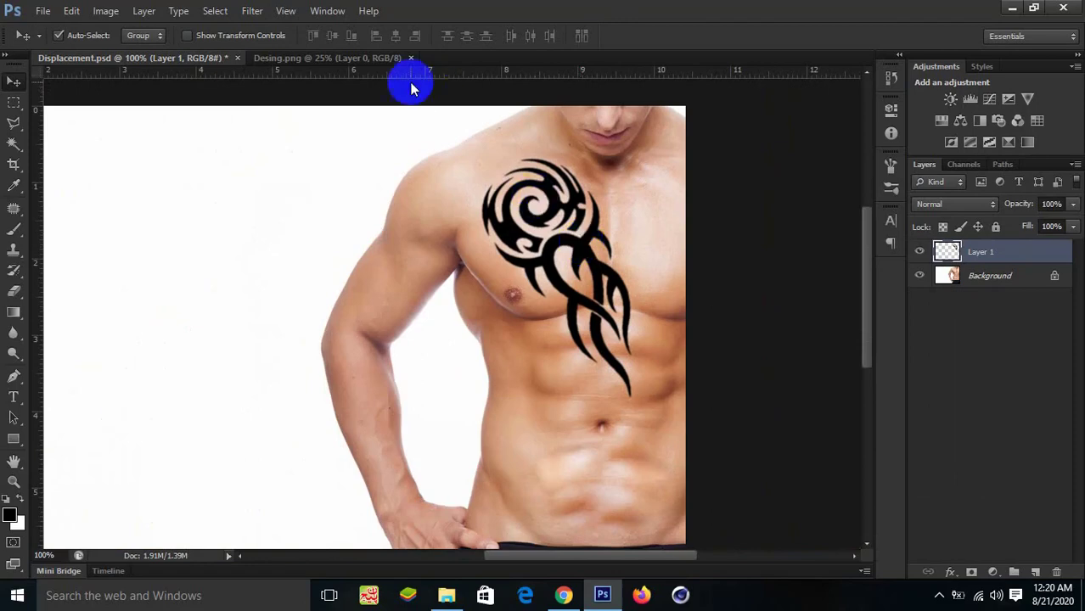
Run Displace at 10 by 10 scale with Displacement.psd as the map.
left_click(257, 13)
mouse_move(266, 187)
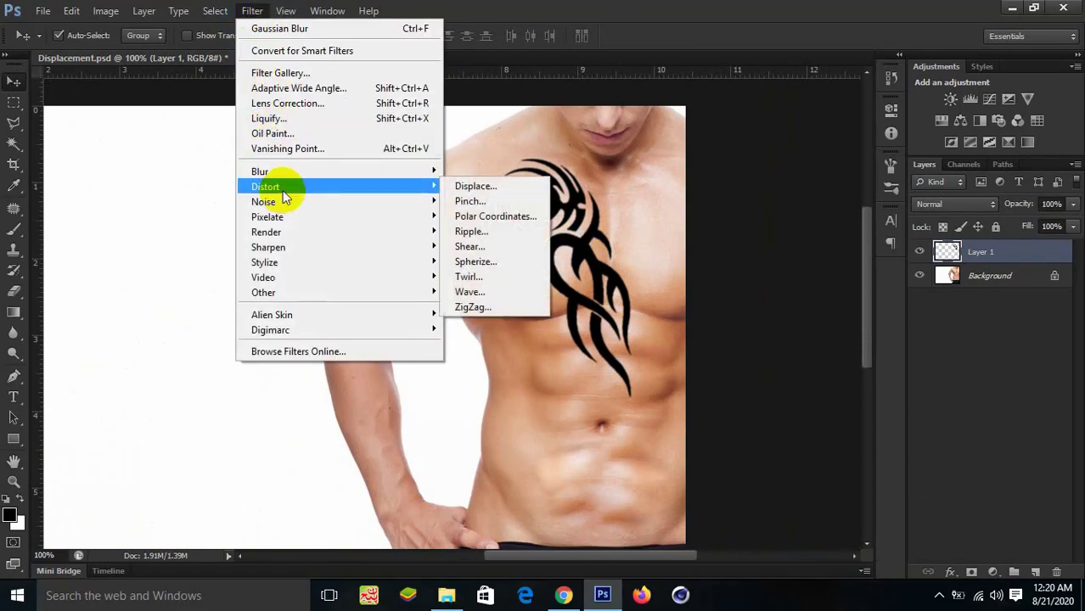
left_click(465, 189)
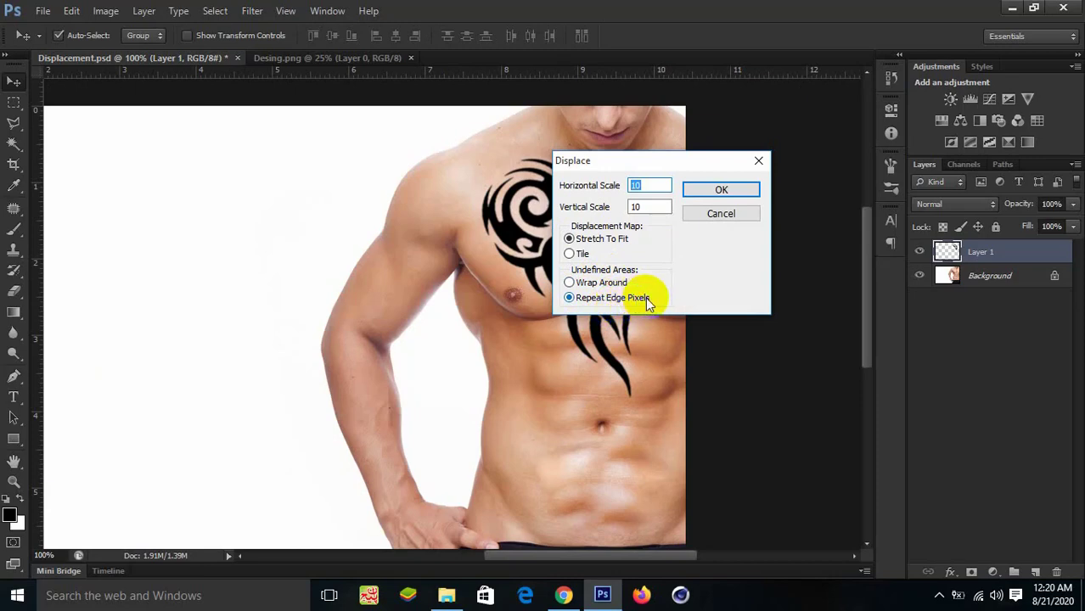
left_click(703, 190)
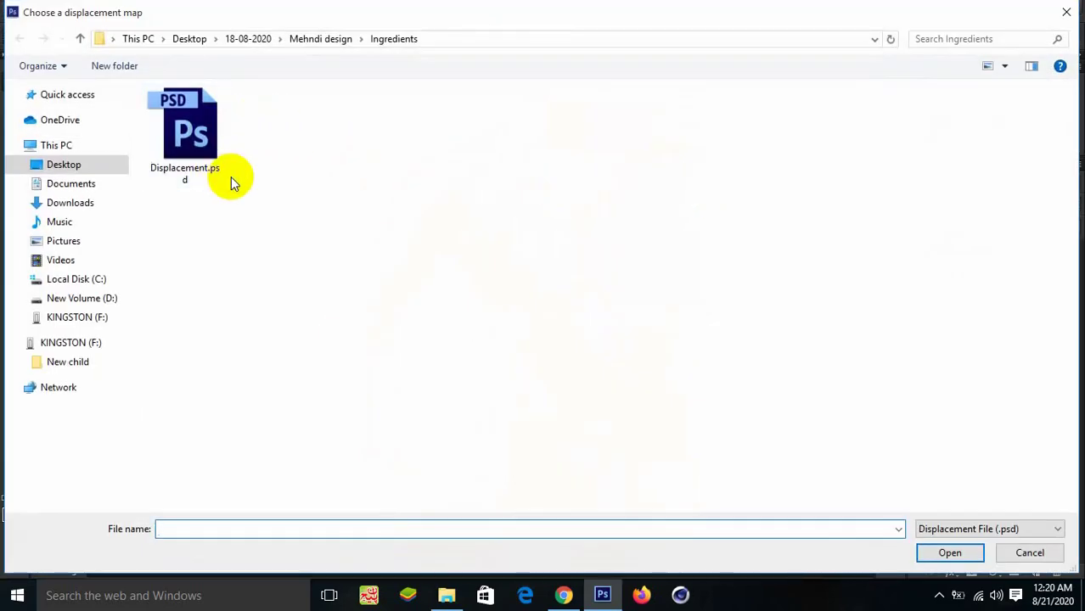
left_click(195, 146)
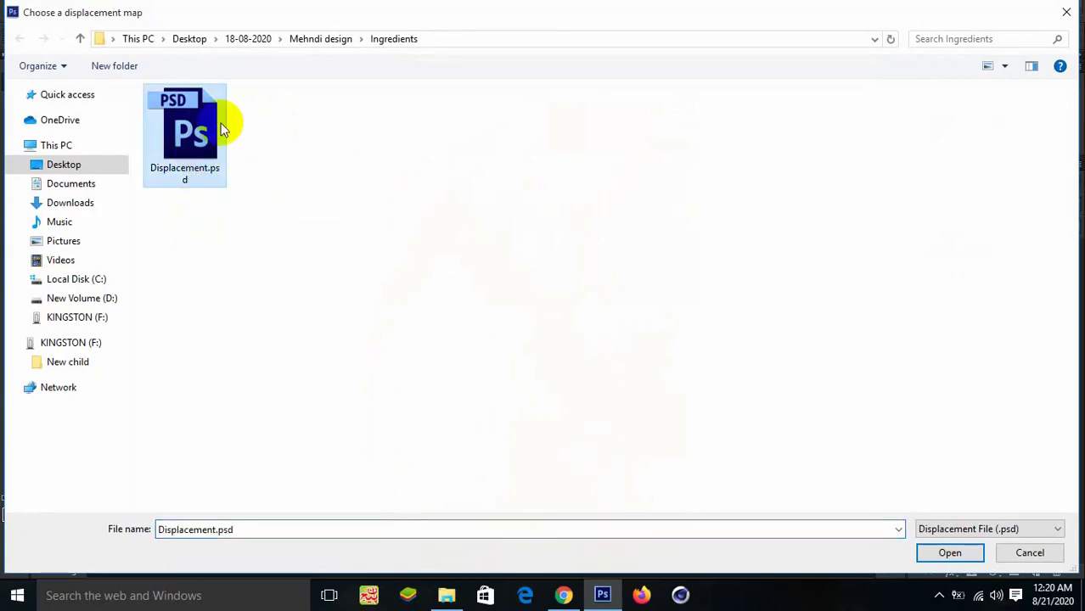
left_click(940, 556)
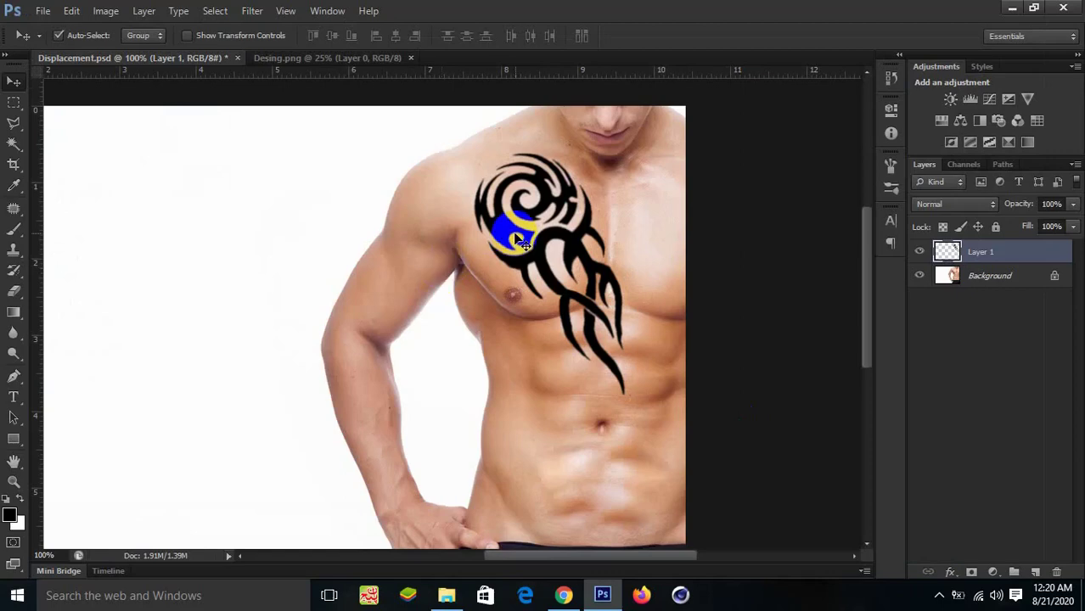
scroll(597, 307, "up", 1)
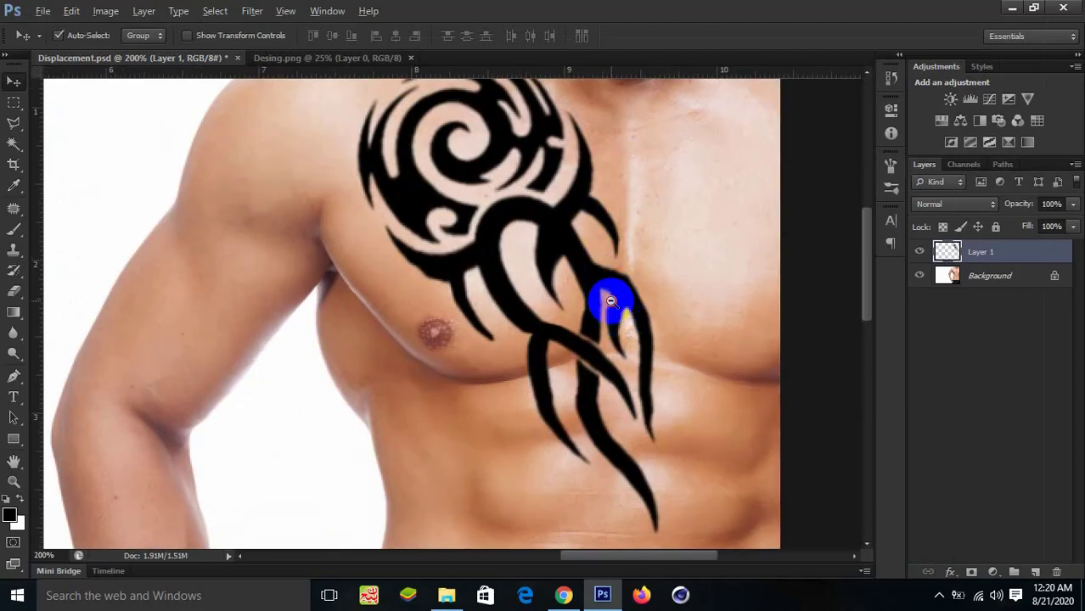
scroll(609, 299, "down", 1)
scroll(612, 306, "up", 1)
scroll(605, 302, "down", 1)
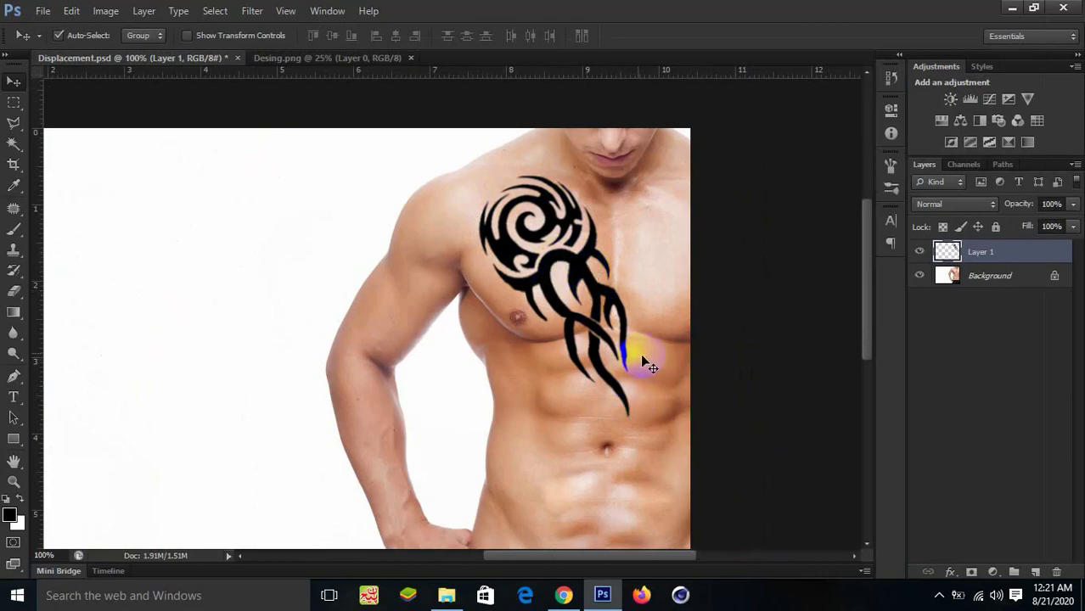
scroll(601, 297, "up", 1)
scroll(602, 300, "down", 1)
scroll(601, 305, "up", 1)
scroll(601, 311, "down", 1)
scroll(601, 311, "up", 1)
scroll(601, 311, "down", 1)
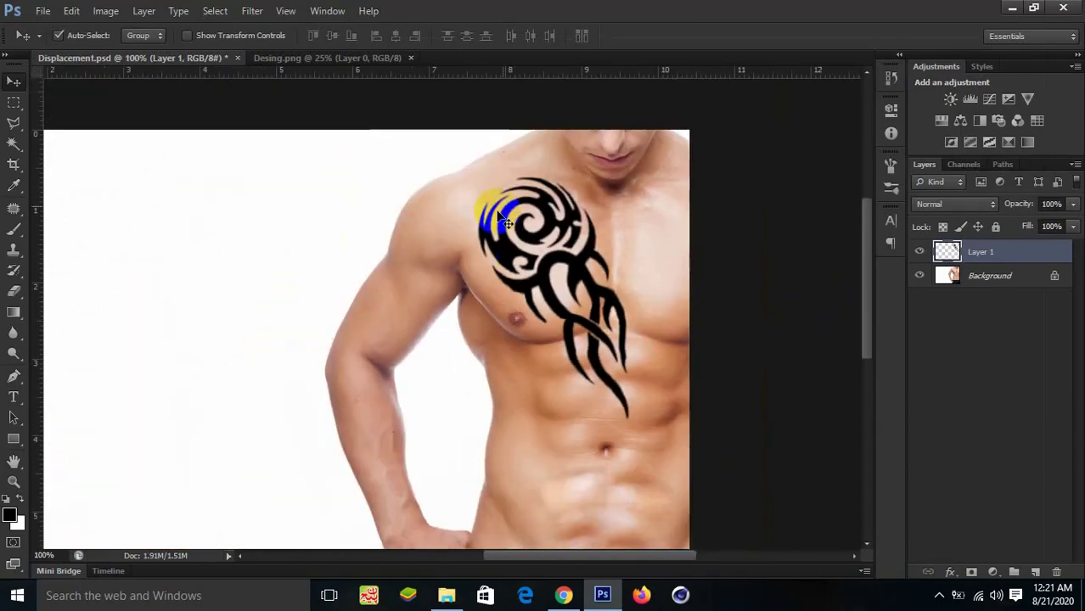
Switch the tattoo layer's blend mode to Soft Light and zoom in on the result.
left_click(953, 207)
left_click(929, 211)
left_click(624, 342)
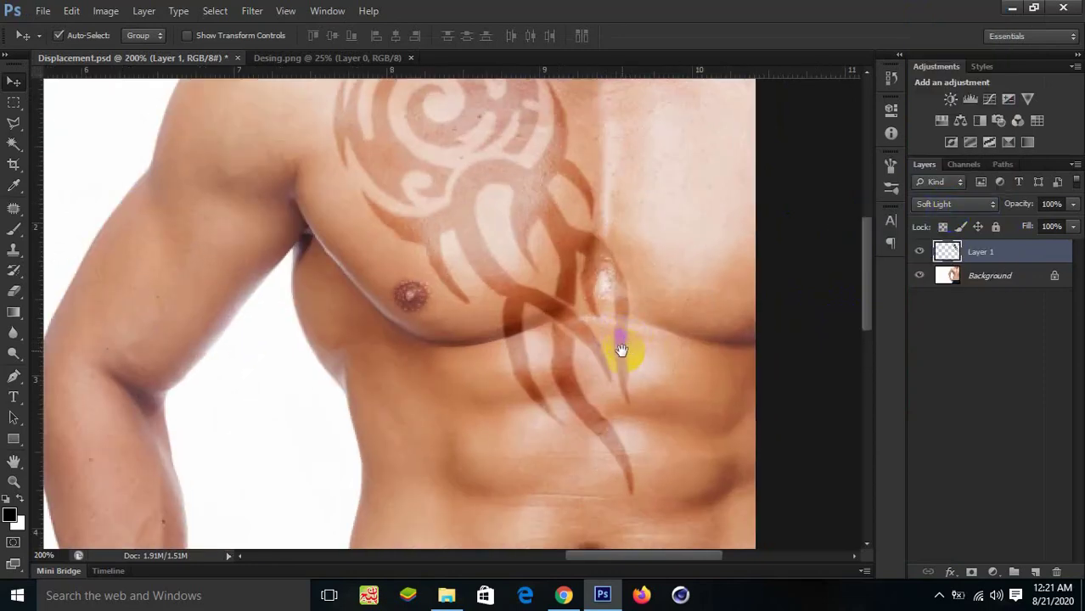
left_click(580, 358, "alt")
left_click(613, 254)
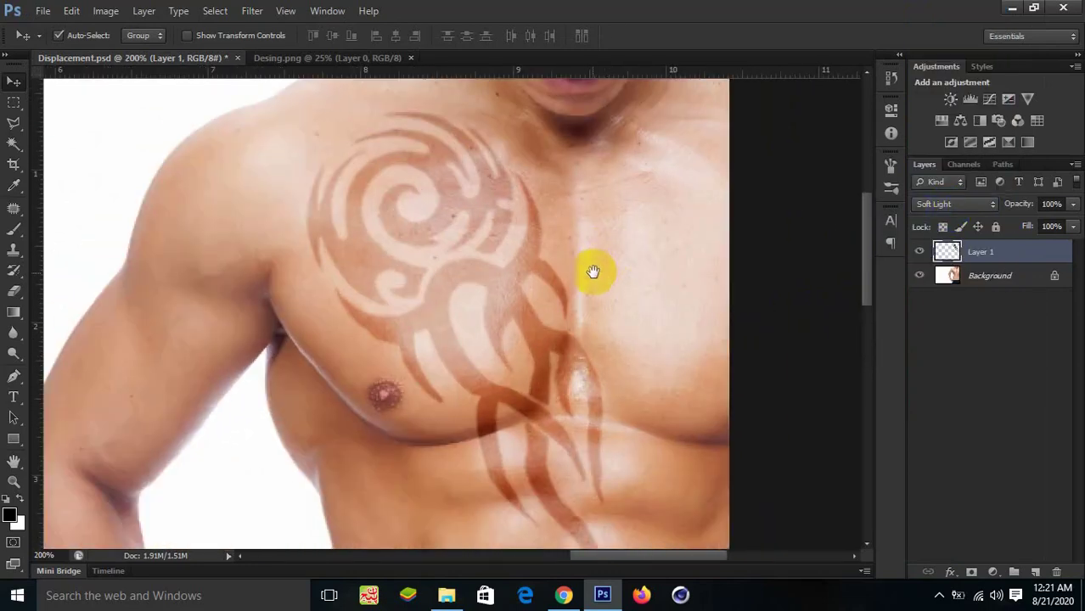
left_click_drag(529, 315, 553, 289)
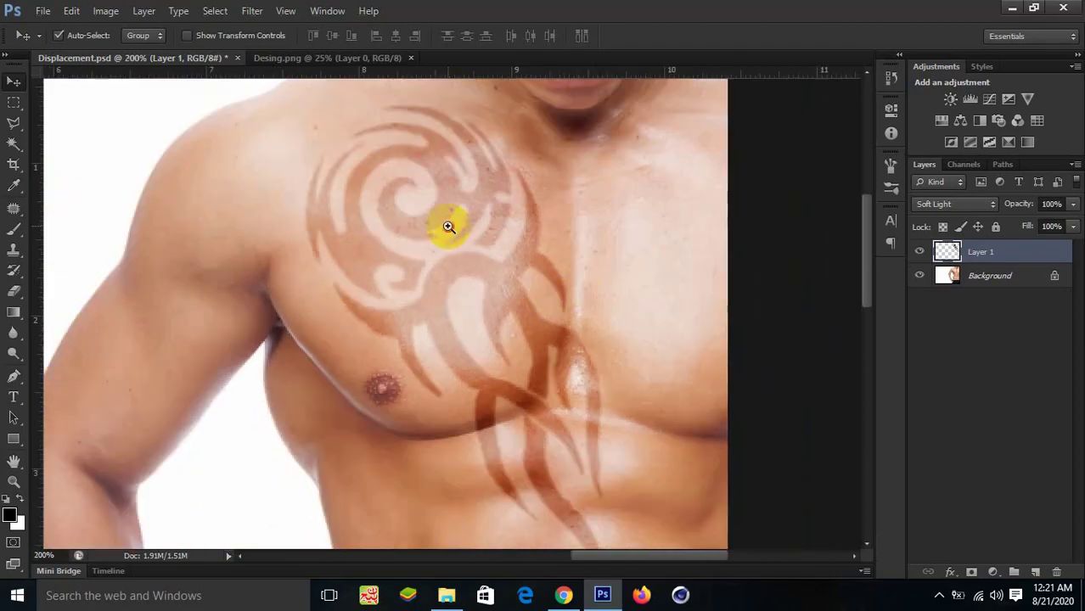
left_click(449, 216)
Zoom in and out repeatedly to compare the Soft Light tattoo against the whole torso.
left_click(576, 359, "alt")
left_click(620, 419, "alt")
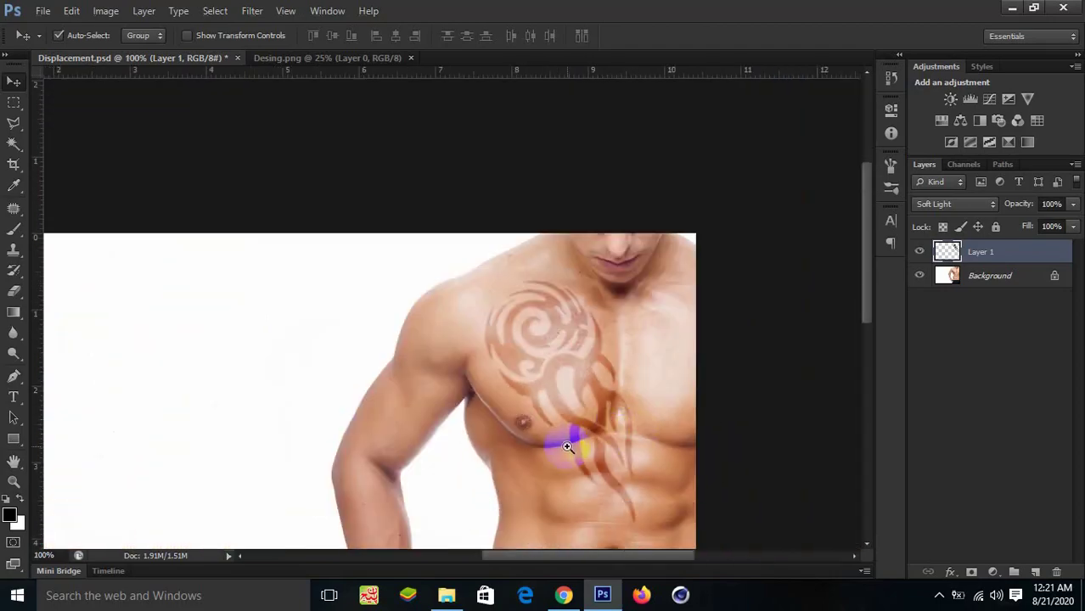
left_click(634, 438)
left_click(649, 376, "alt")
left_click(662, 411)
left_click(664, 416, "alt")
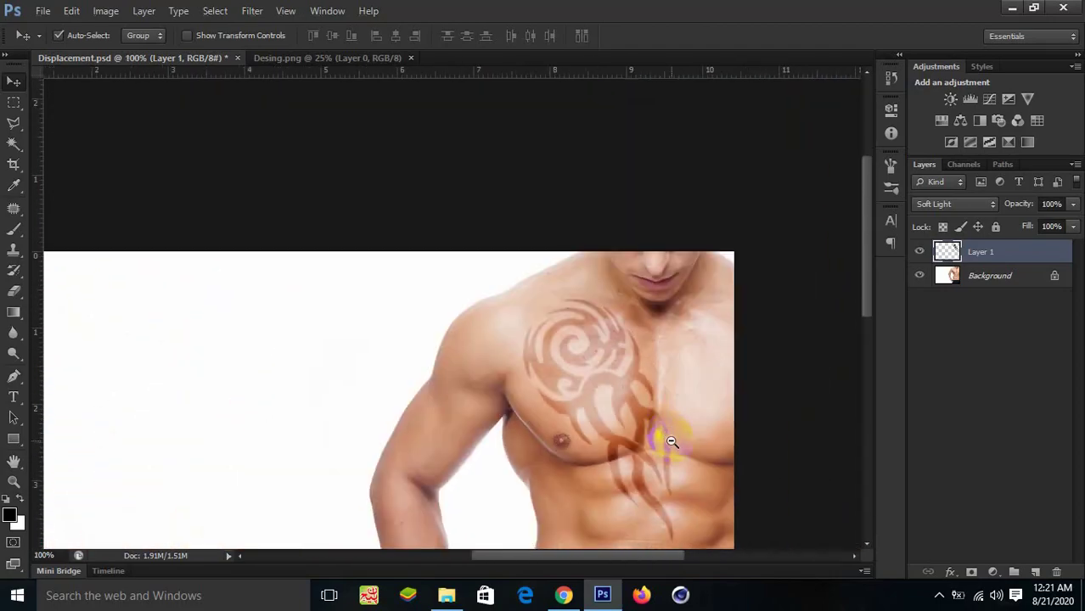
left_click(646, 340, "alt")
left_click(663, 263)
left_click(671, 267, "alt")
left_click(671, 268)
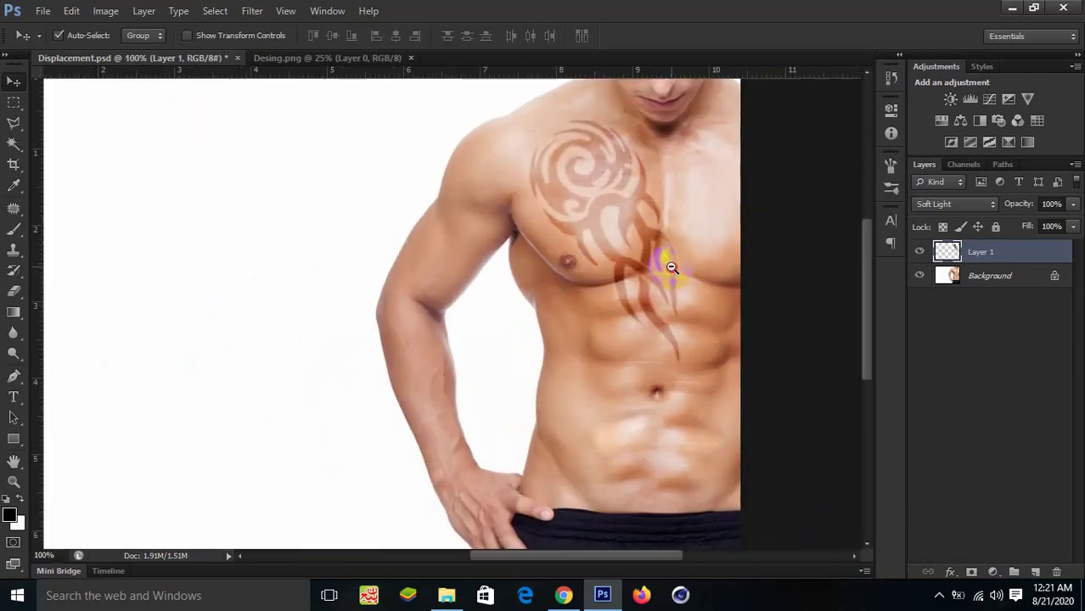
left_click(669, 265, "alt")
left_click(680, 266)
left_click(685, 267)
left_click(680, 270, "alt")
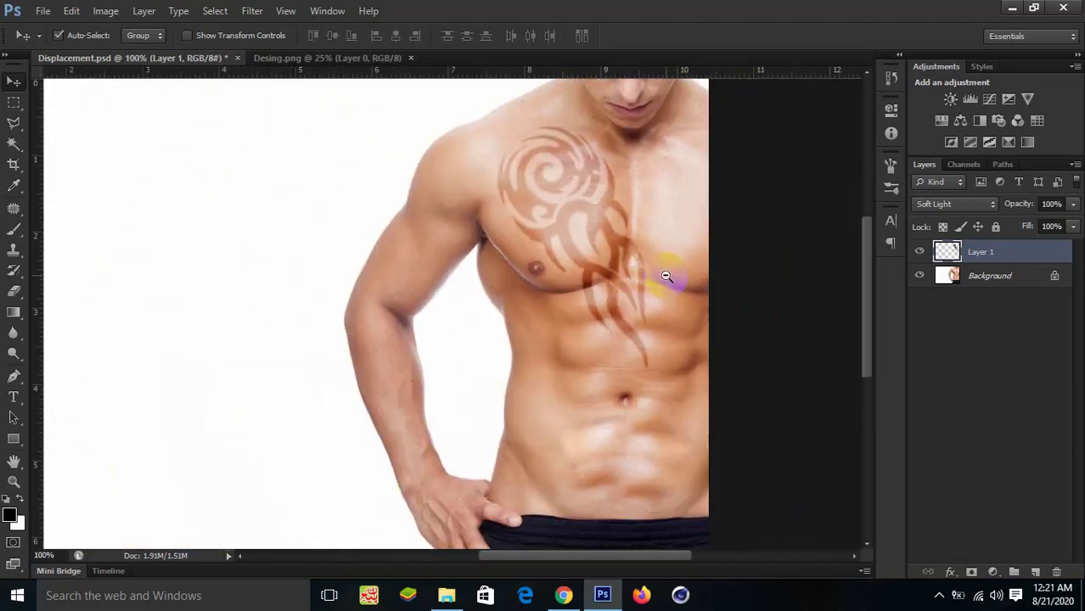
left_click(635, 227)
left_click(630, 233, "alt")
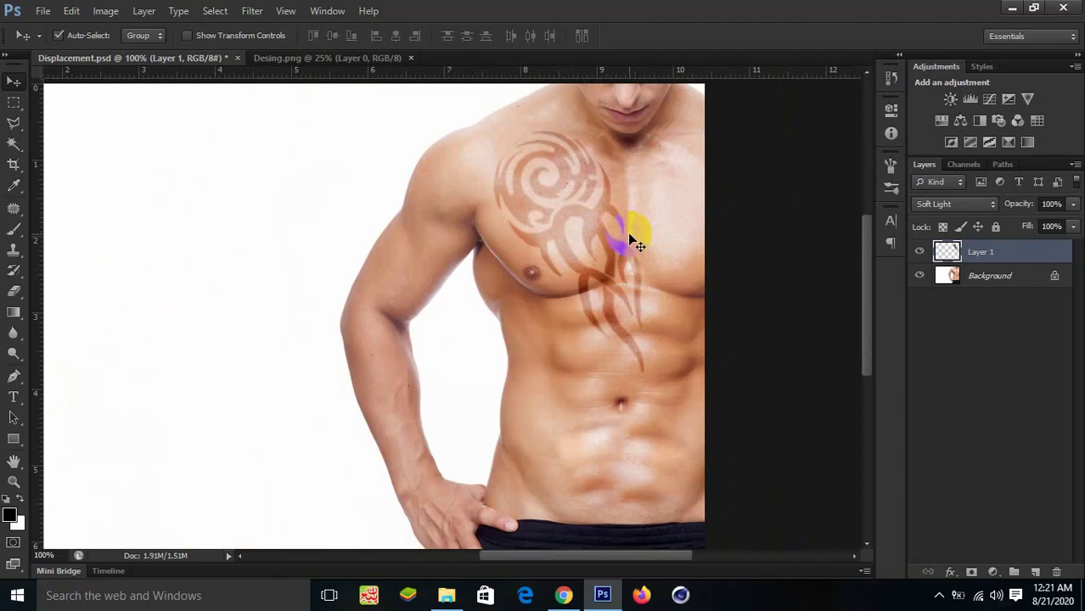
left_click(635, 237)
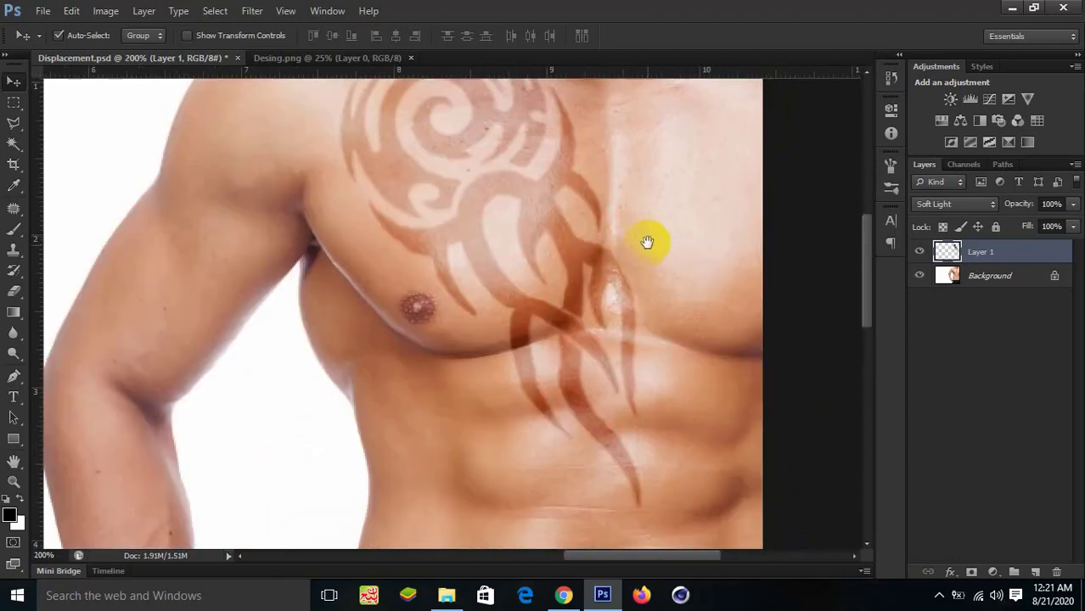
left_click_drag(650, 238, 630, 315)
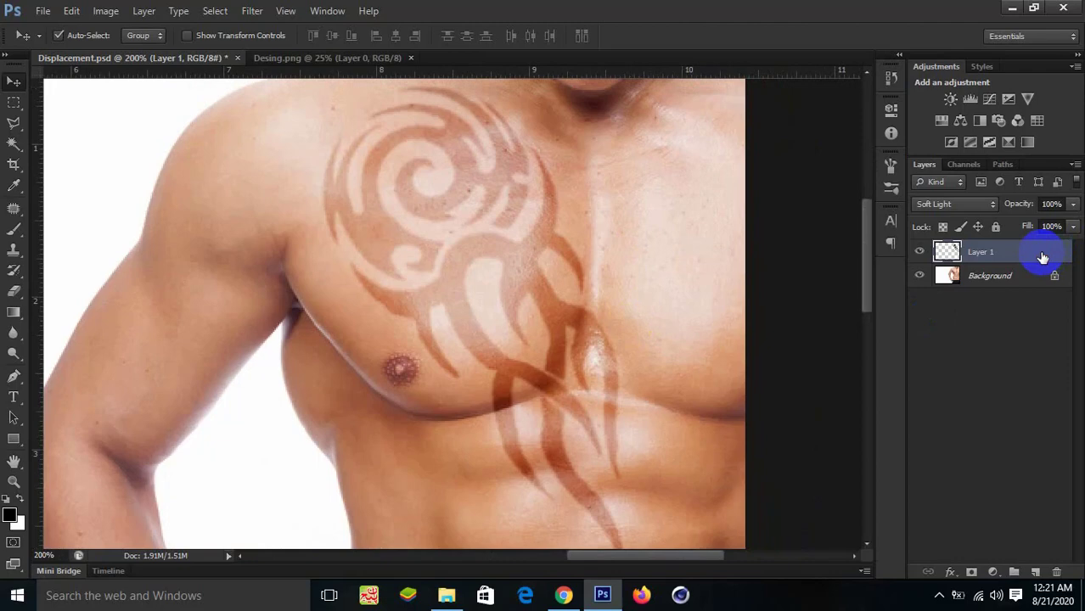
Set the tattoo's Saturation to -22 and Lightness to -53, then duplicate Layer 1.
key("ctrl+u")
left_click_drag(806, 318, 788, 317)
left_click_drag(805, 357, 778, 360)
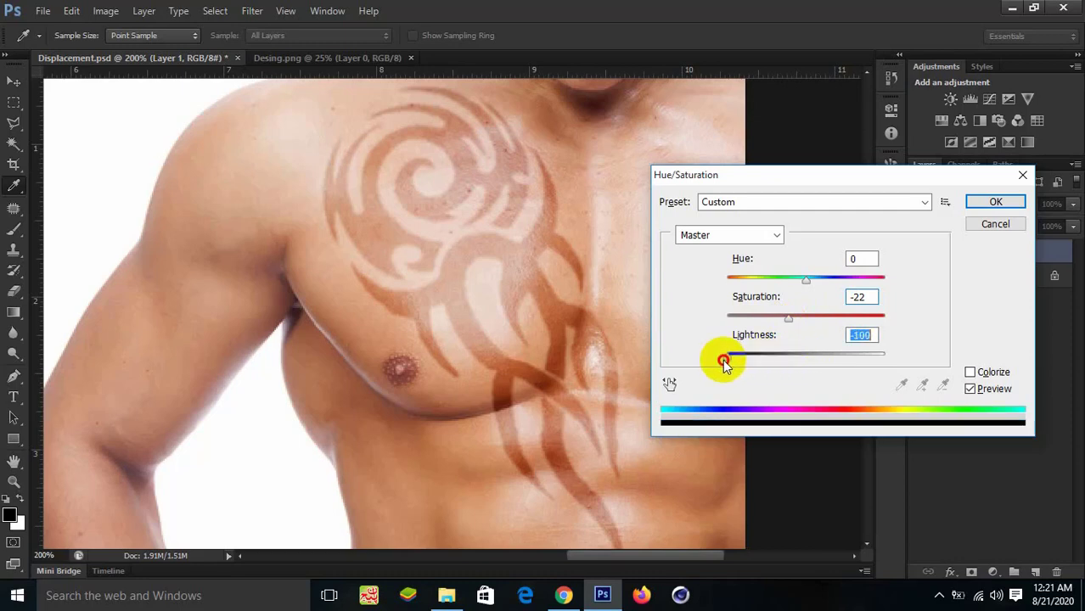
left_click_drag(777, 360, 765, 368)
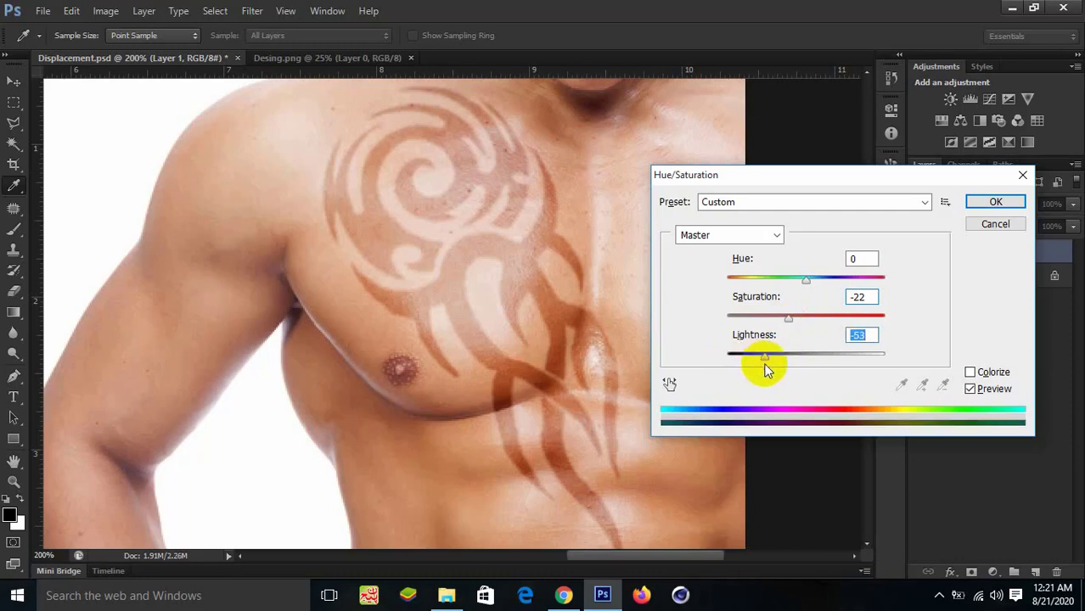
left_click(993, 202)
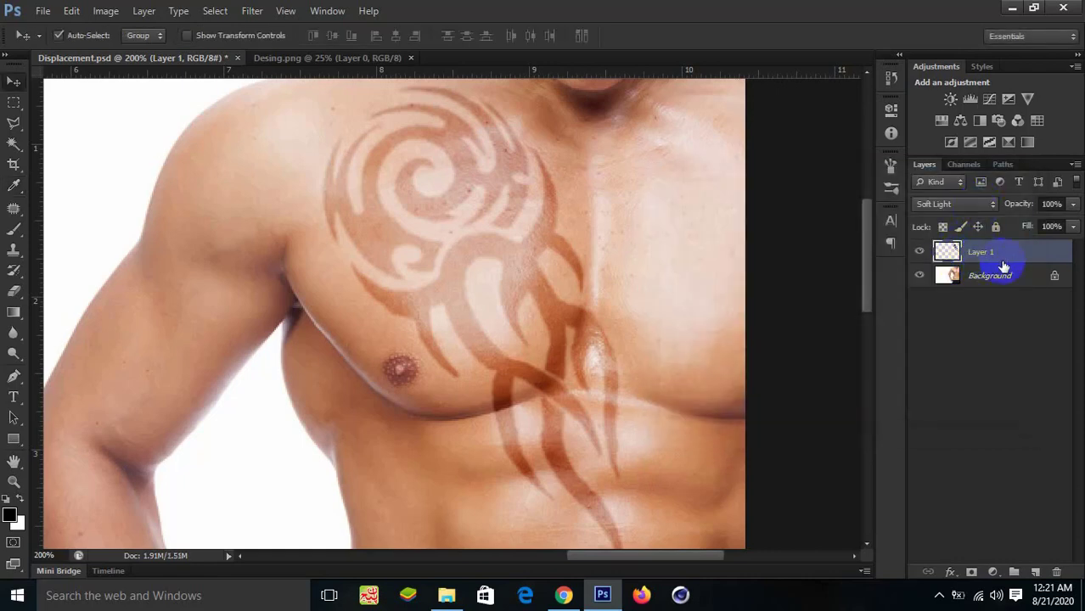
key("ctrl+j")
Select Layer 1 together with Layer 1 copy and drop both to 62% opacity.
left_click(586, 265, "alt")
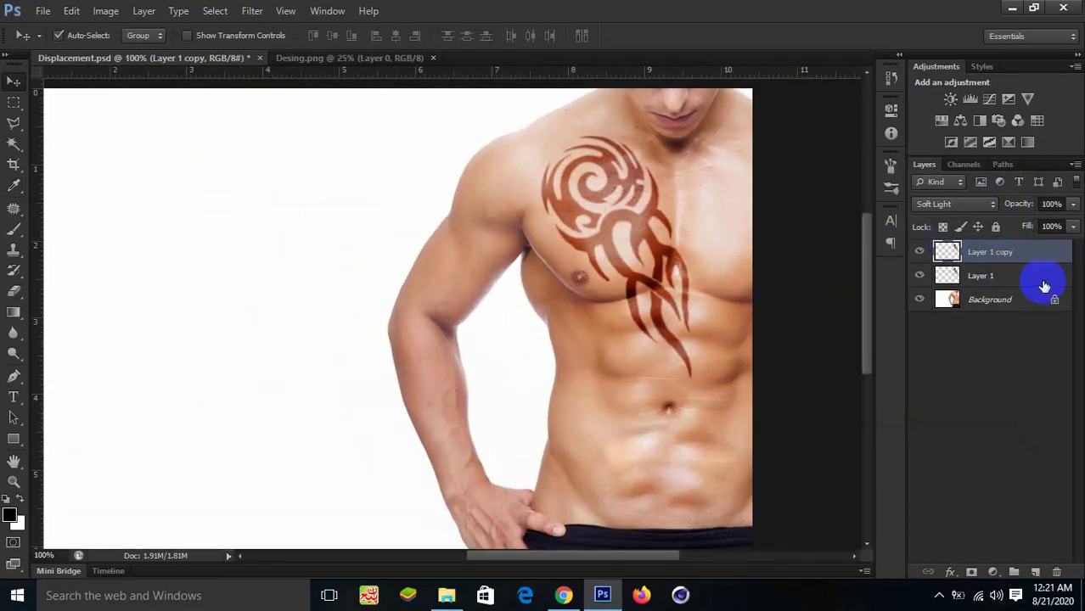
left_click(1038, 281, "shift")
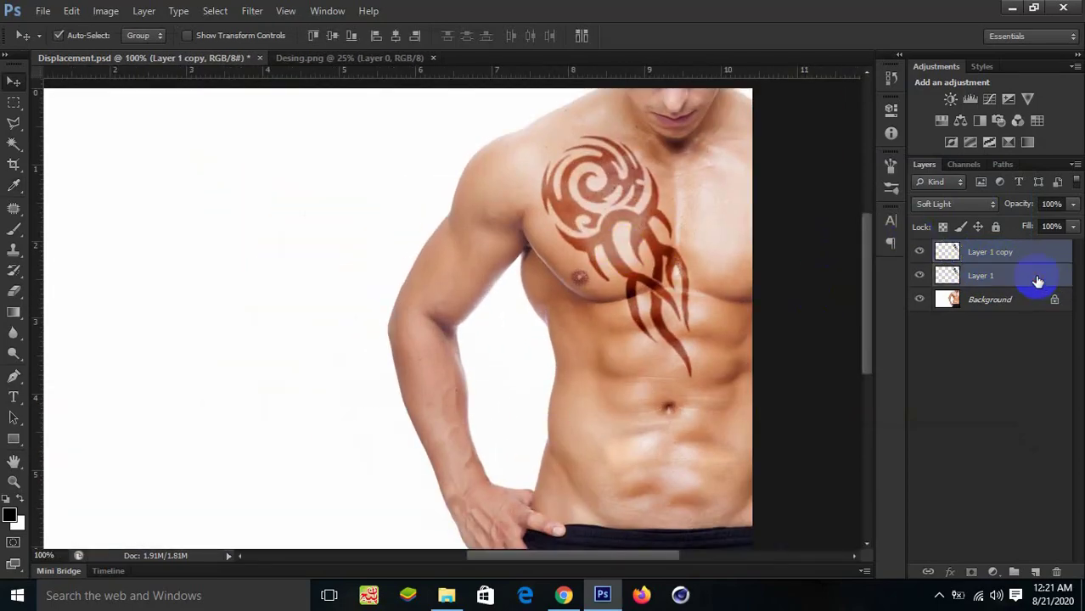
left_click_drag(1025, 204, 1014, 207)
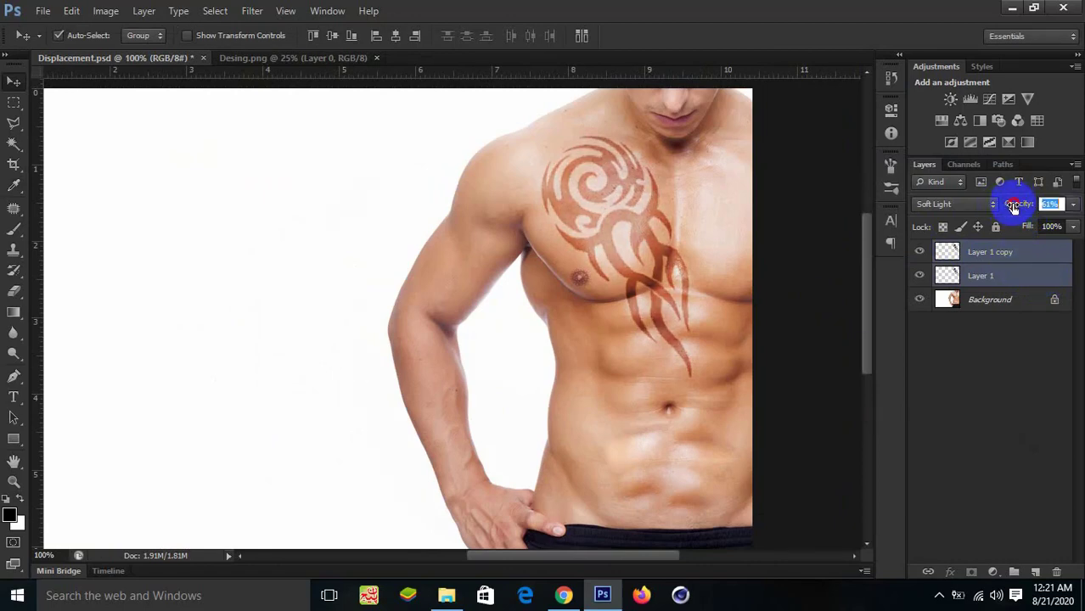
scroll(527, 266, "down", 2)
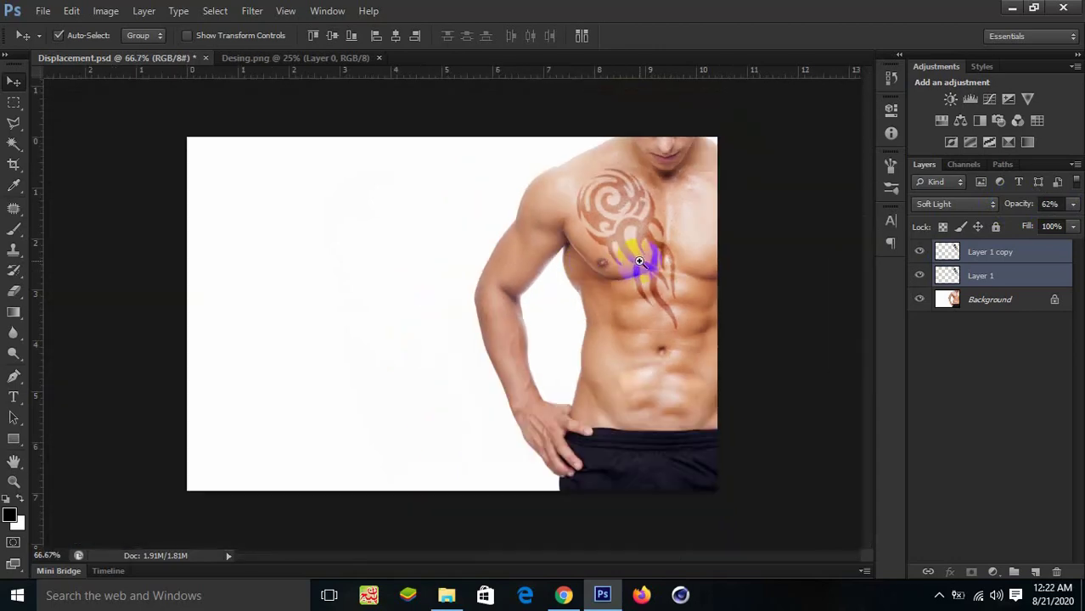
scroll(637, 254, "up", 2)
scroll(653, 238, "up", 1)
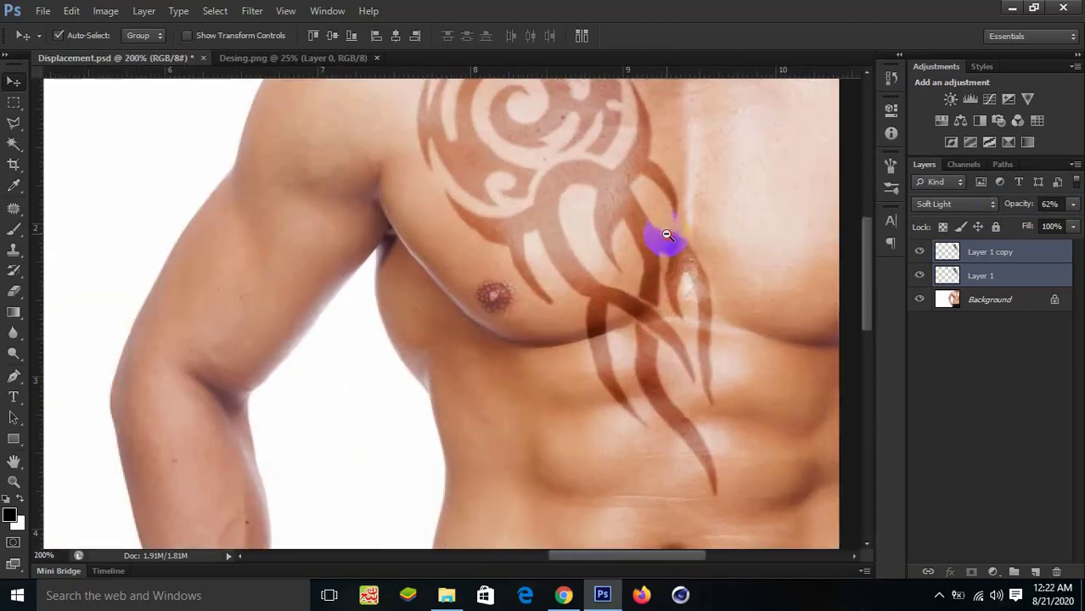
scroll(663, 238, "down", 1)
scroll(645, 255, "down", 1)
scroll(643, 268, "up", 1)
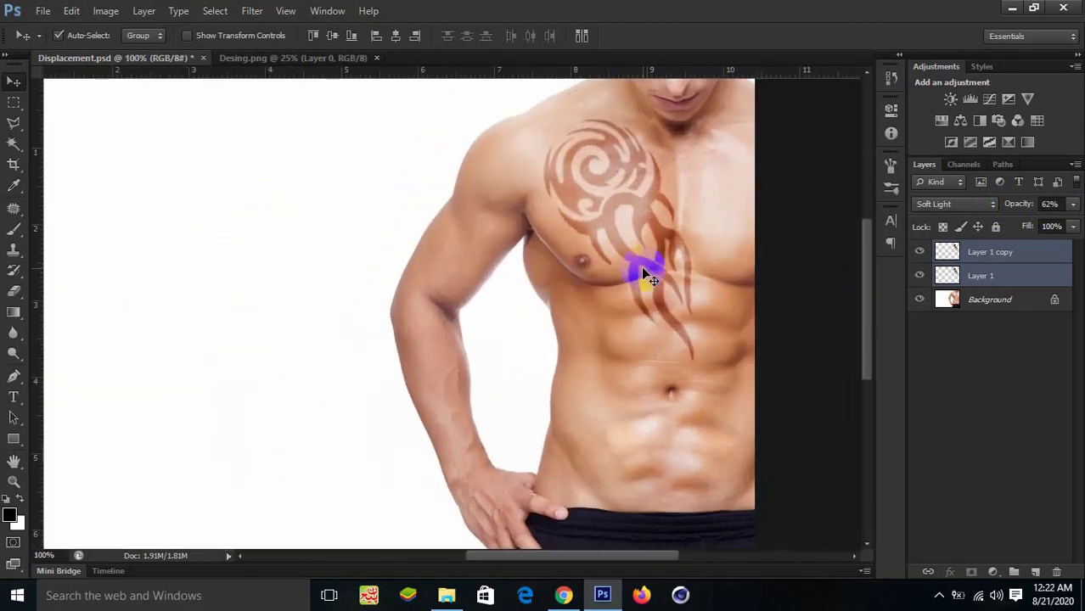
scroll(658, 276, "down", 1)
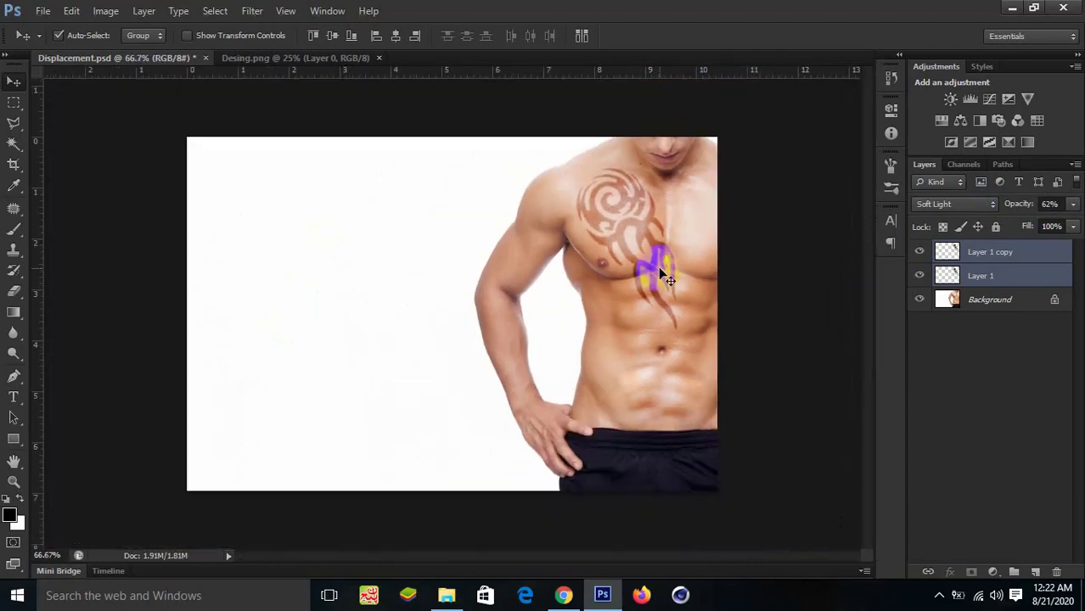